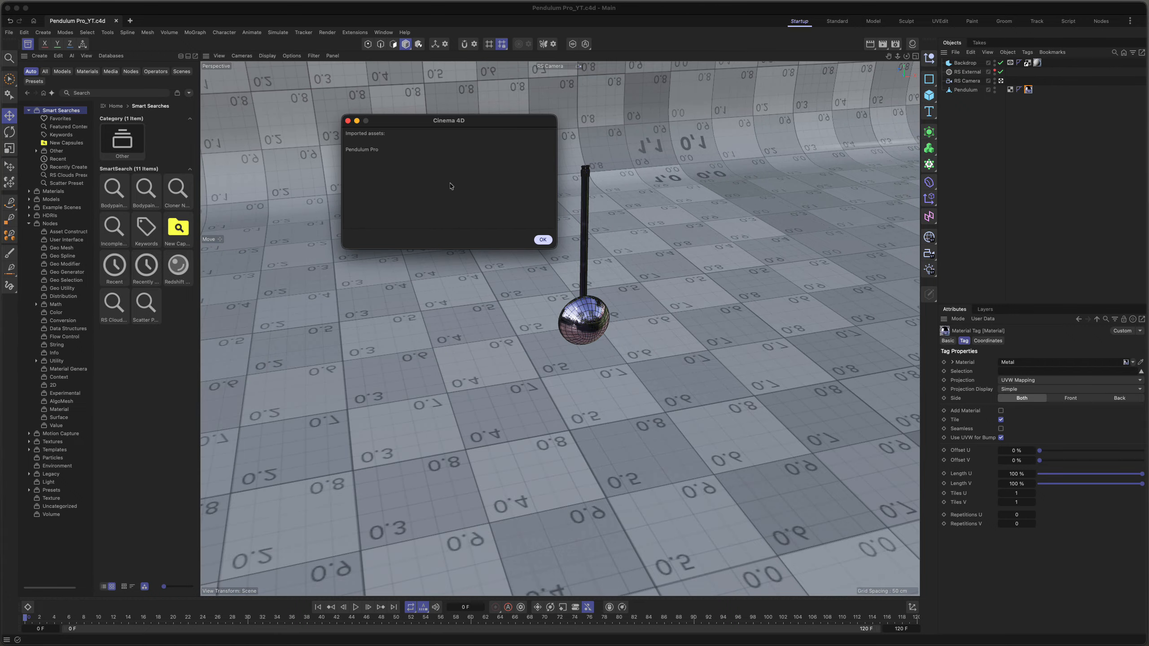
Dismiss the imported assets message and widen the Asset Browser
{"action": "left_click", "coordinate": [541, 239]}
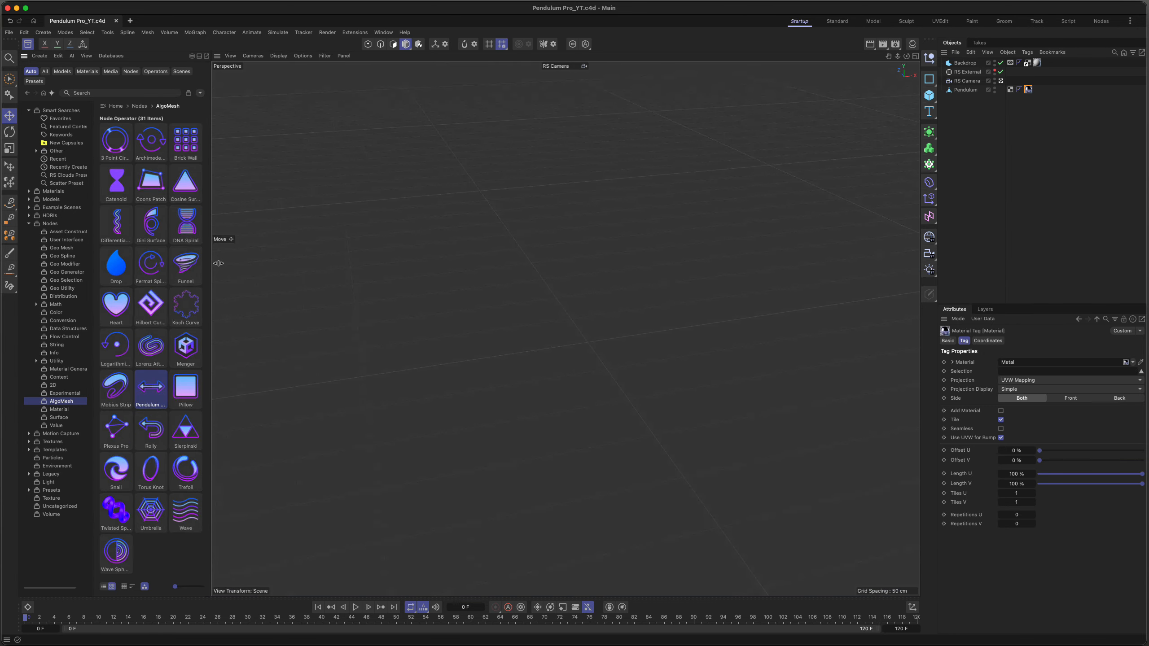
{"action": "left_click_drag", "start_coordinate": [200, 267], "coordinate": [312, 271]}
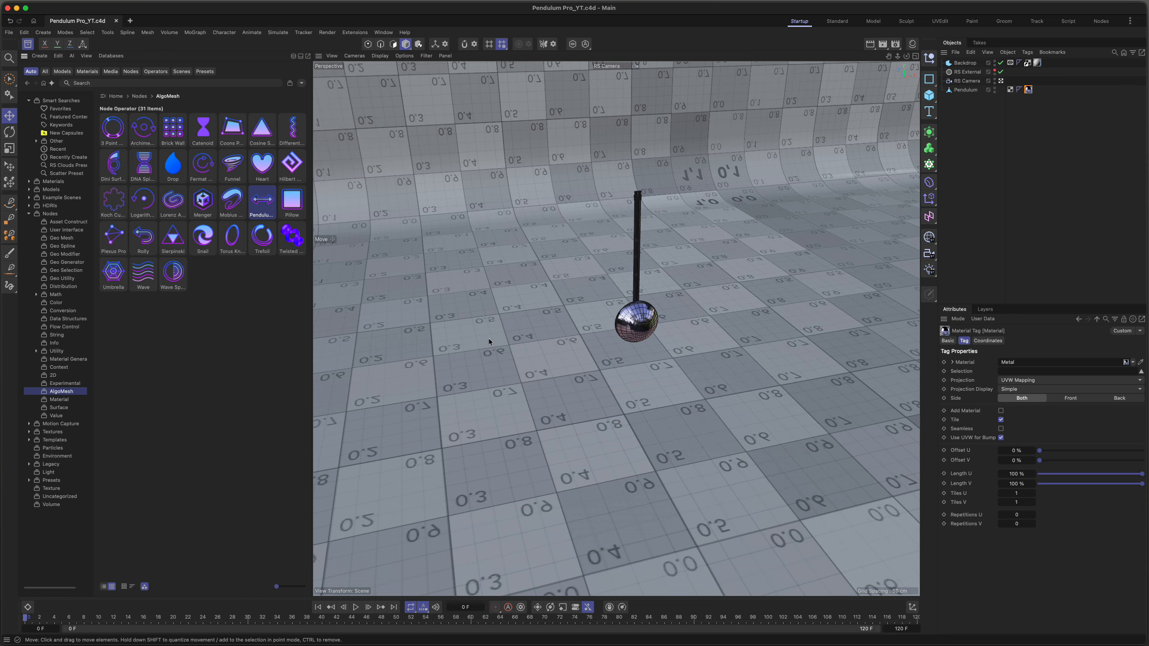
Search the assets for "nodes mesh" and add the Nodes Mesh generator to the scene
{"action": "left_click", "coordinate": [89, 83]}
{"action": "type", "text": "rode"}
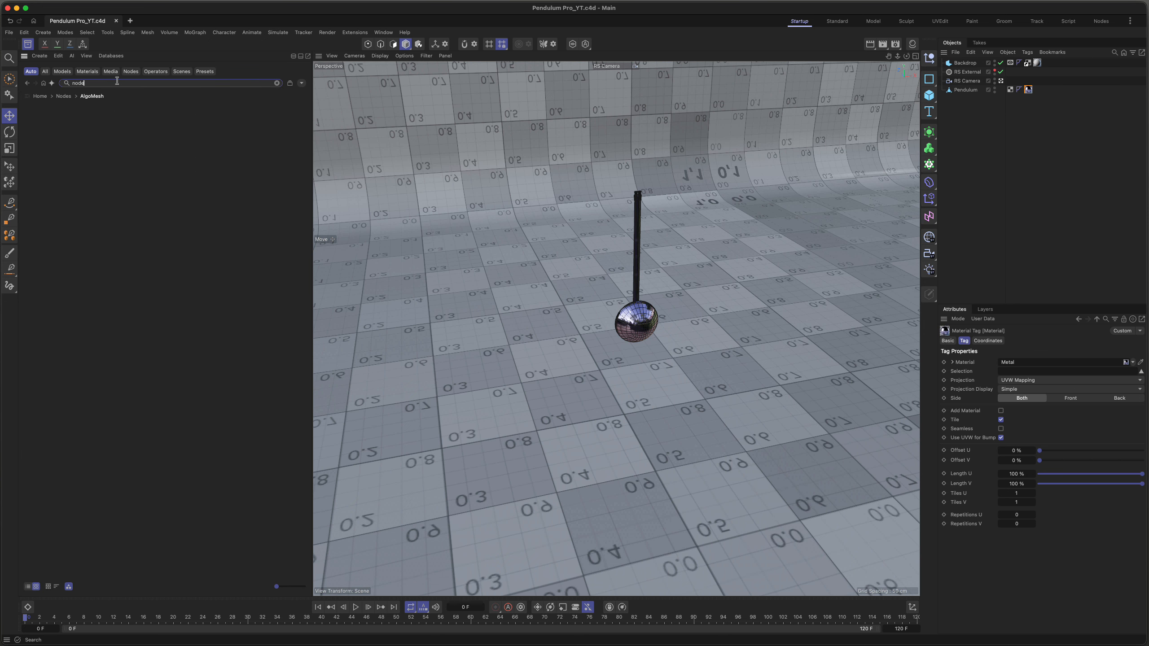
{"action": "type", "text": "s mesh"}
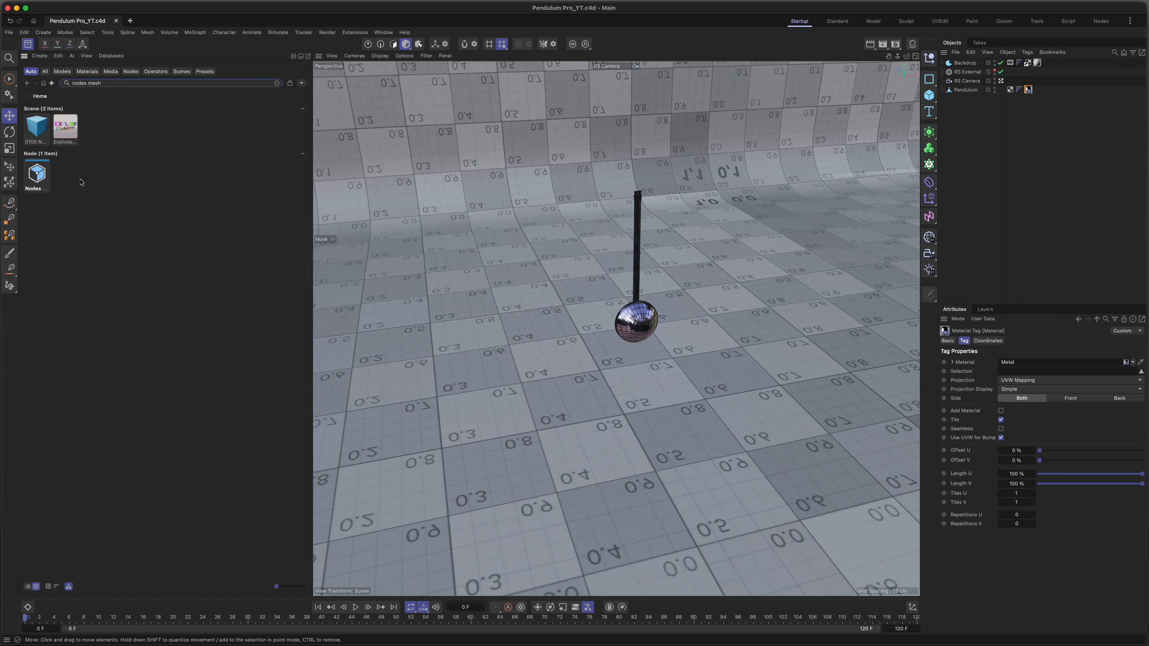
{"action": "left_click", "coordinate": [36, 180]}
{"action": "left_click_drag", "start_coordinate": [753, 214], "coordinate": [756, 216]}
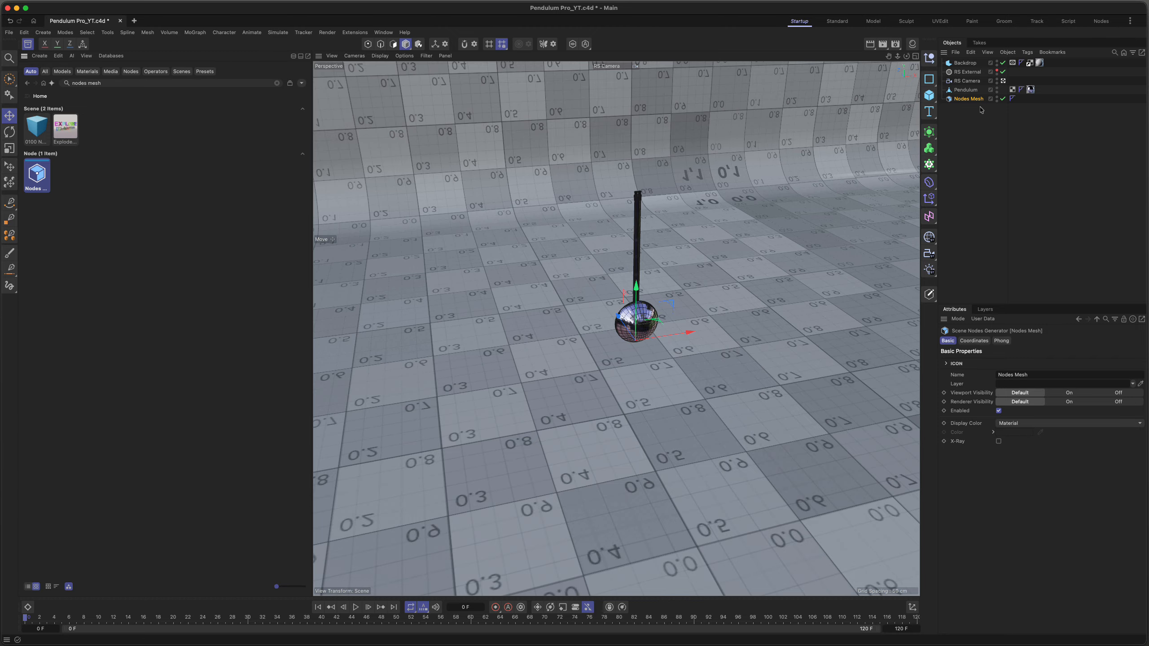
Clear the asset search, filter the assets to nodes and open the AlgoMesh category
{"action": "left_click", "coordinate": [277, 83]}
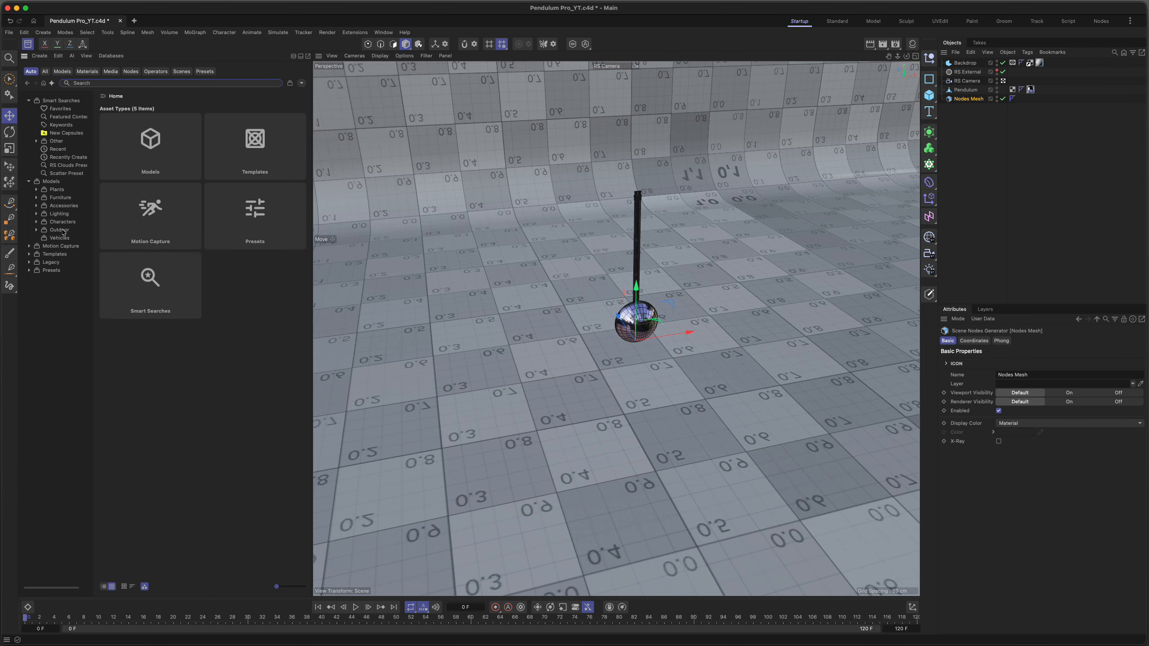
{"action": "left_click", "coordinate": [130, 71]}
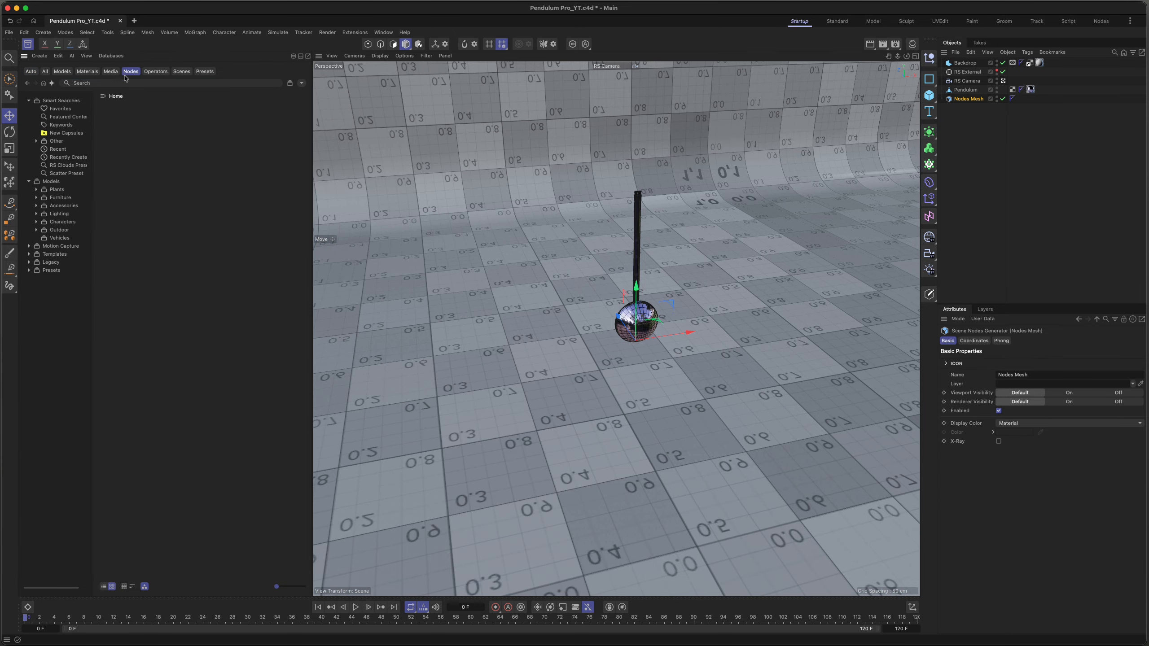
{"action": "left_click", "coordinate": [63, 360]}
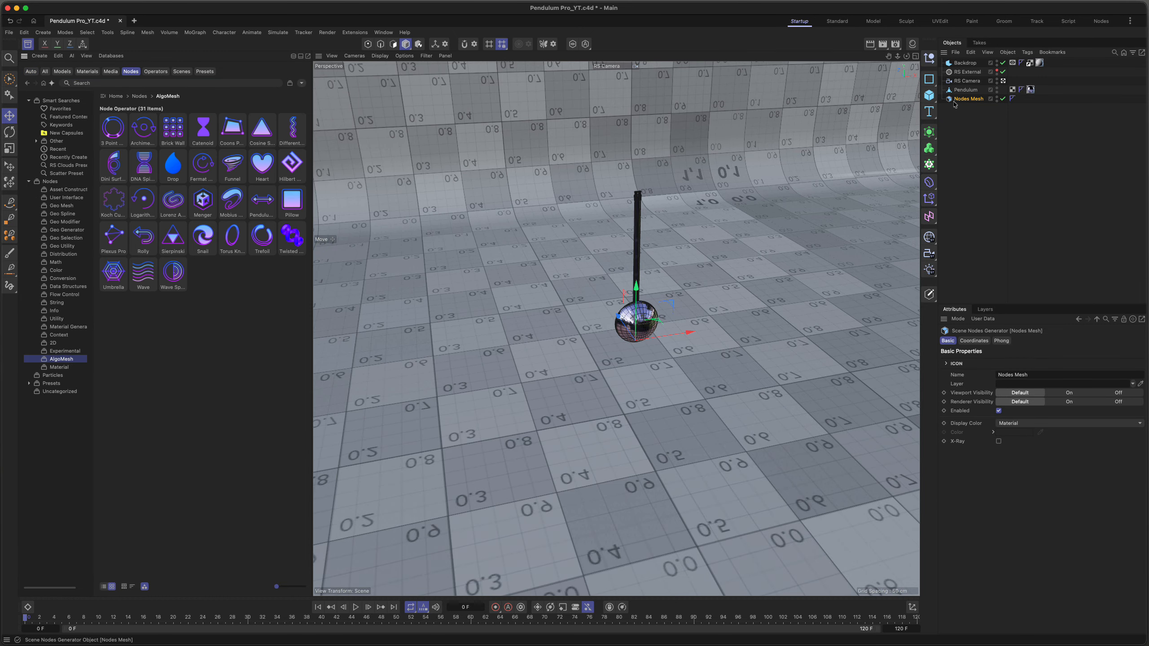
Place the Pendulum Pro asset in the Nodes Mesh node graph, and delete the Nodes Mesh object from the scene
{"action": "double_click", "coordinate": [950, 101]}
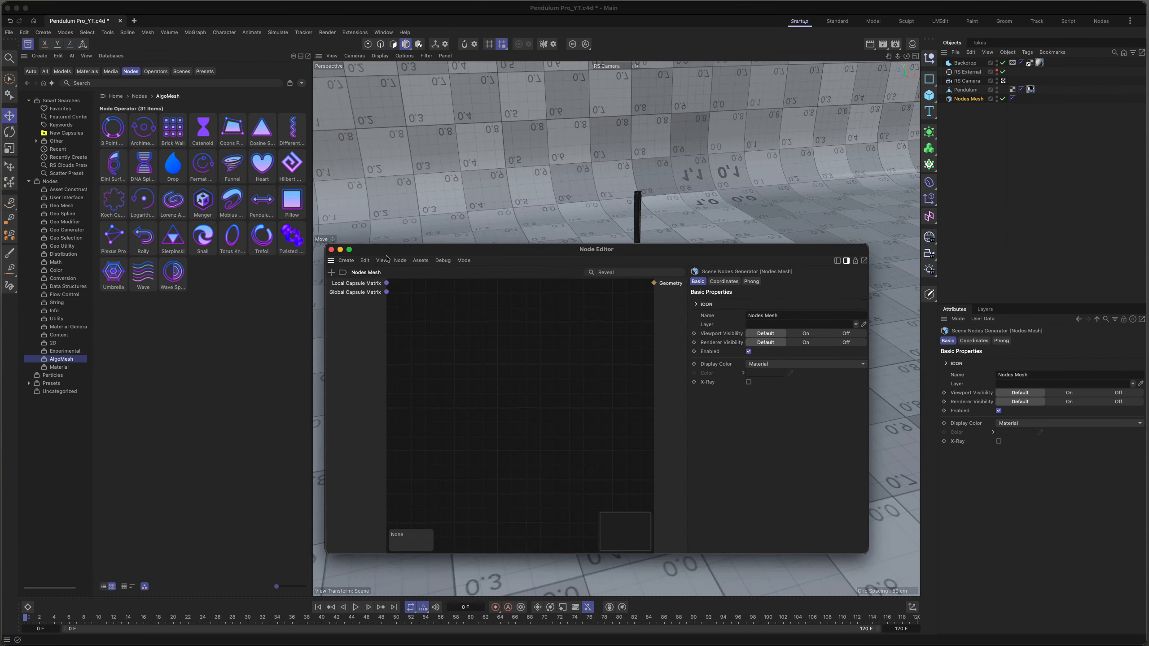
{"action": "left_click", "coordinate": [261, 209]}
{"action": "left_click_drag", "start_coordinate": [506, 360], "coordinate": [513, 343]}
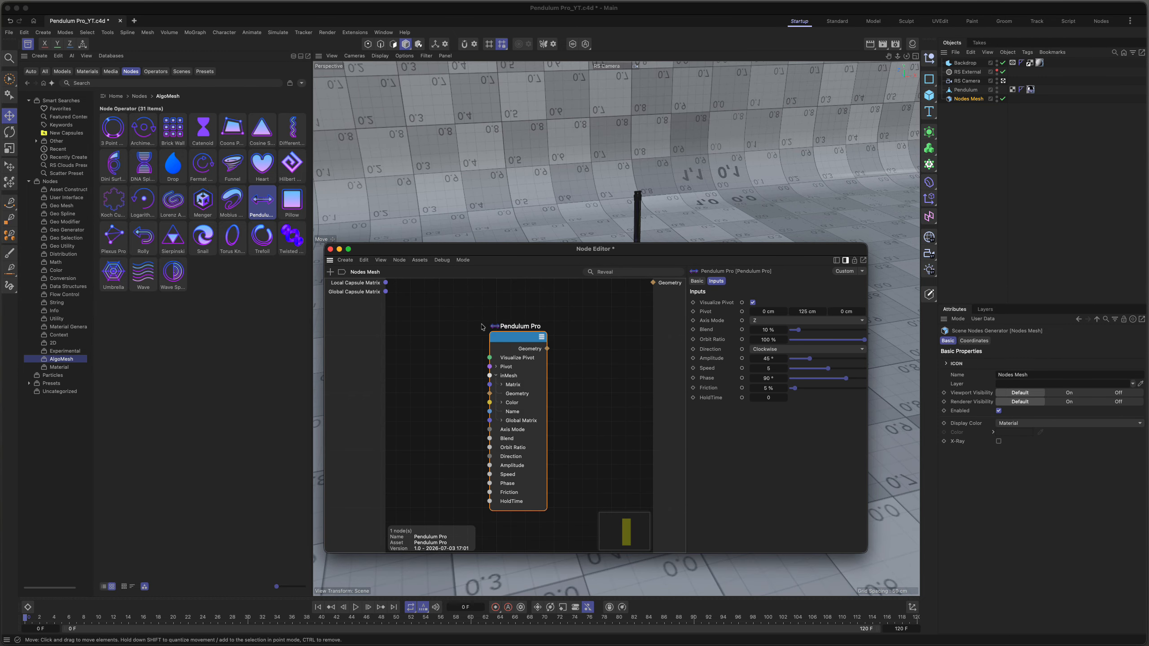
{"action": "left_click", "coordinate": [330, 250]}
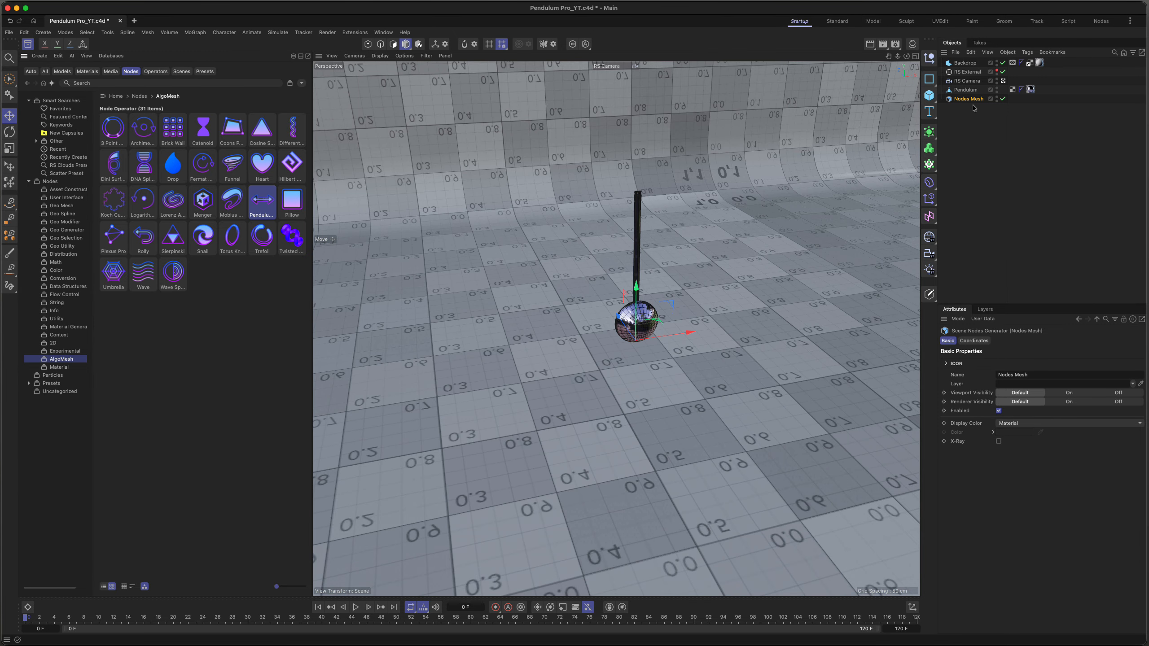
{"action": "key", "text": "Delete"}
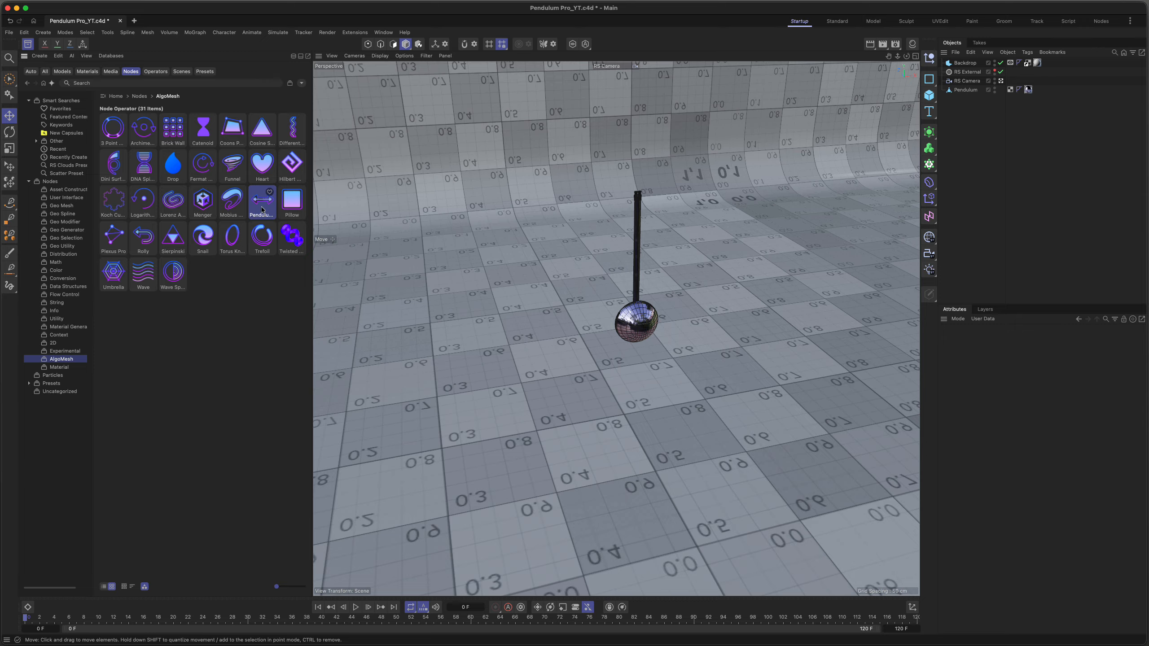
Parent the Pendulum object to a newly added Pendulum Pro generator and save the scene incrementally as Pendulum Pro_YT_0002.c4d
{"action": "left_click_drag", "start_coordinate": [854, 190], "coordinate": [973, 104]}
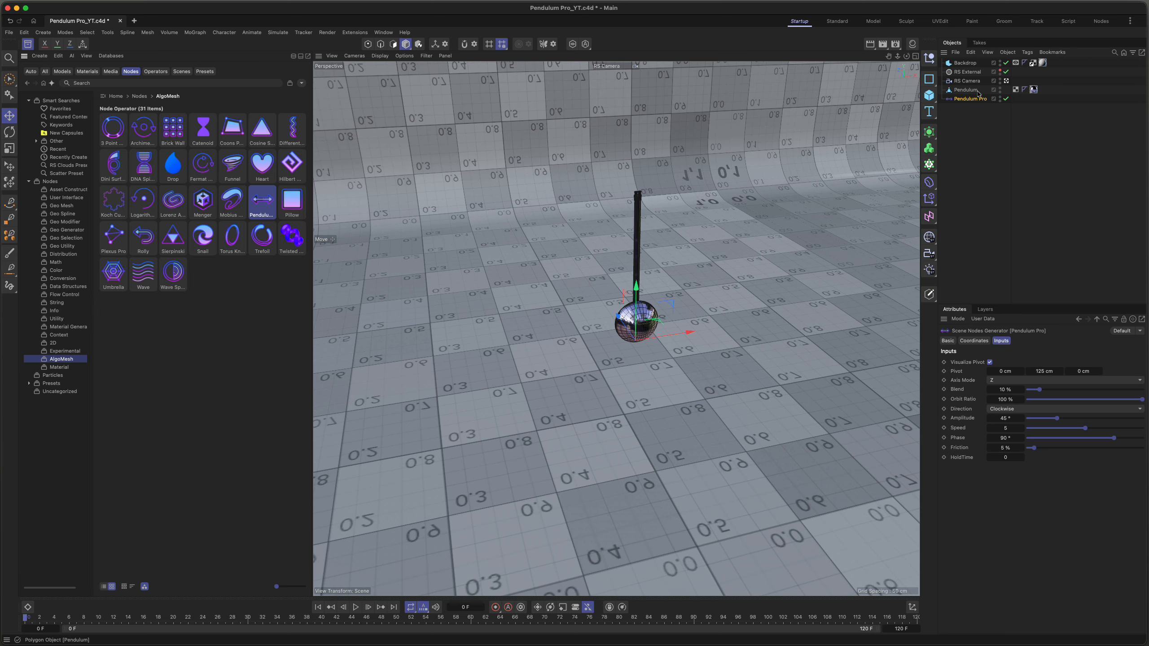
{"action": "left_click_drag", "start_coordinate": [978, 92], "coordinate": [983, 101]}
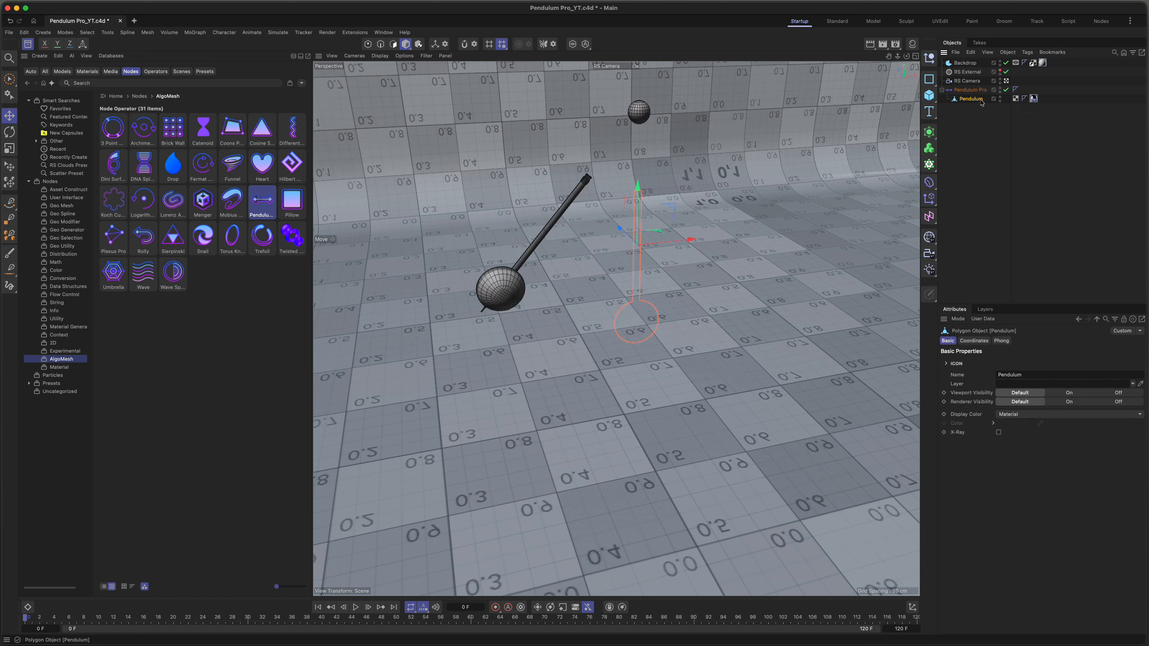
{"action": "left_click", "coordinate": [970, 89]}
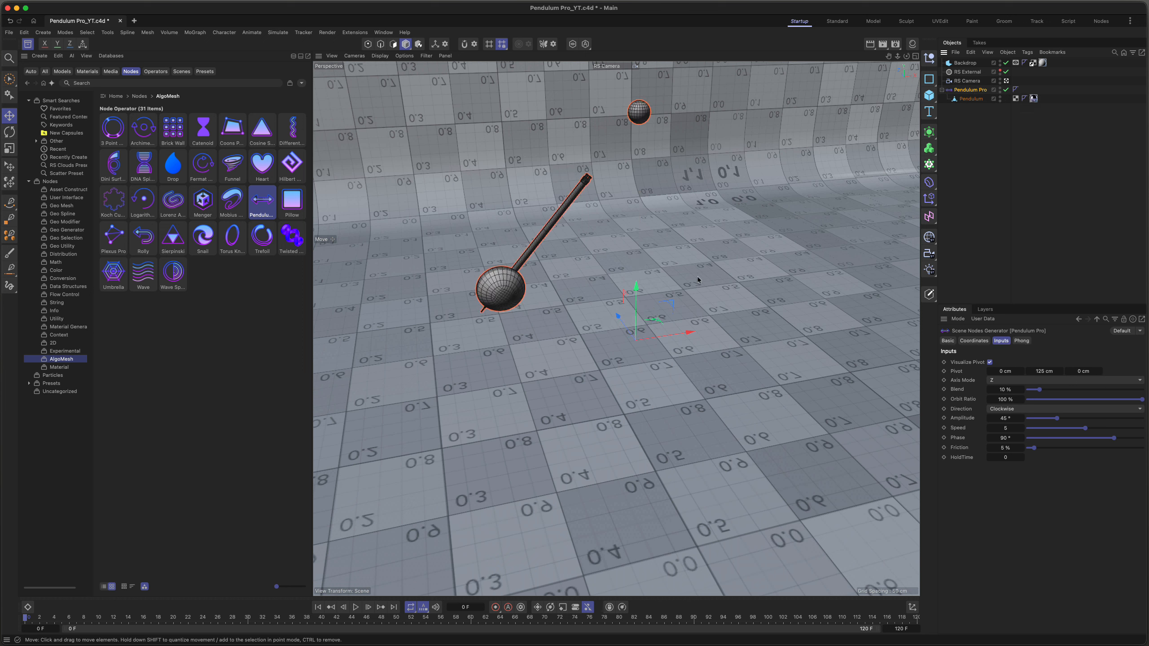
{"action": "key", "text": "super+alt+s"}
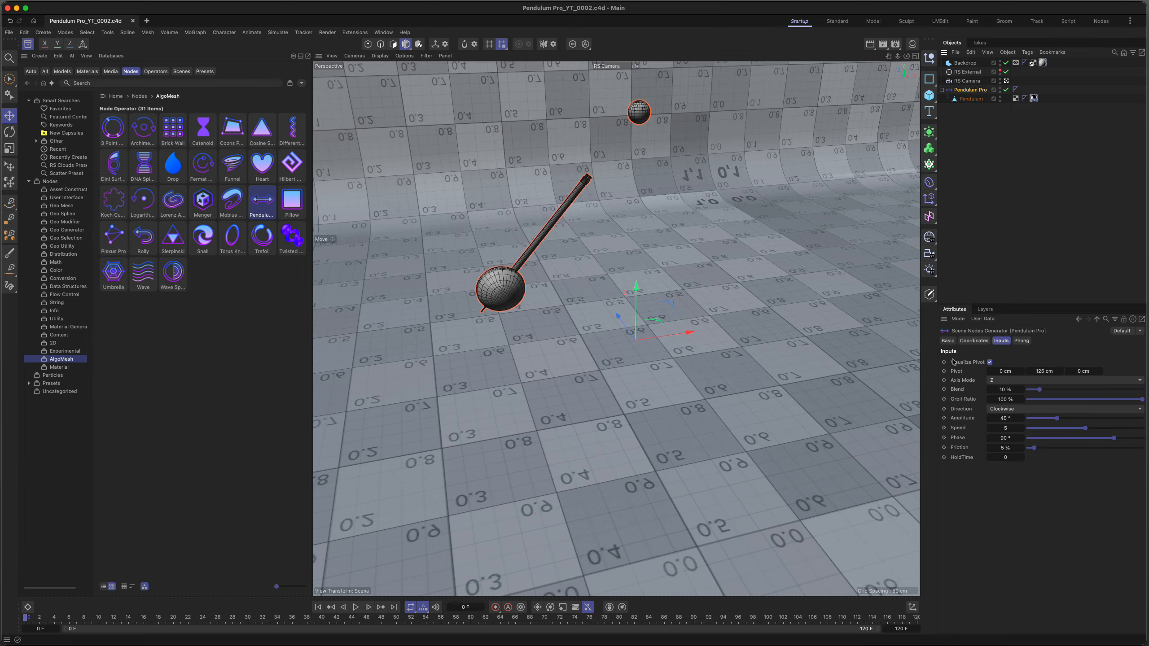
Lower the Pendulum Pro's Pivot Y to 74 cm with the pivot visualized, and set its Amplitude to 0°
{"action": "left_click", "coordinate": [990, 362]}
{"action": "left_click", "coordinate": [990, 363]}
{"action": "left_click_drag", "start_coordinate": [1041, 369], "coordinate": [954, 302]}
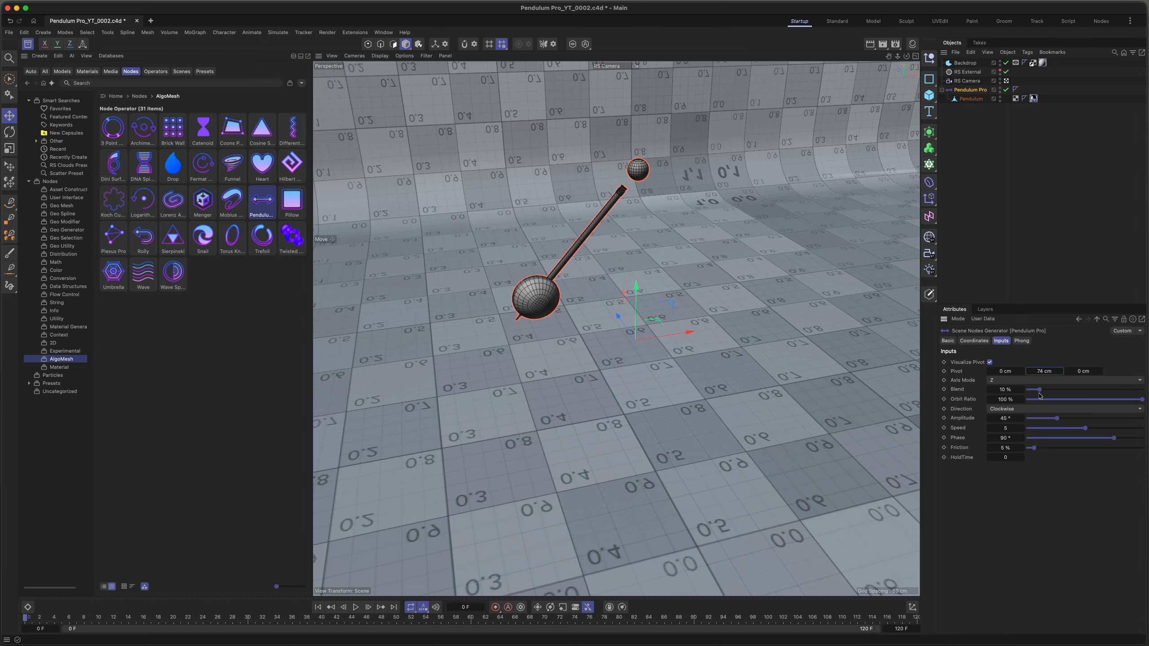
{"action": "left_click", "coordinate": [1005, 419]}
{"action": "type", "text": "0"}
{"action": "key", "text": "Return"}
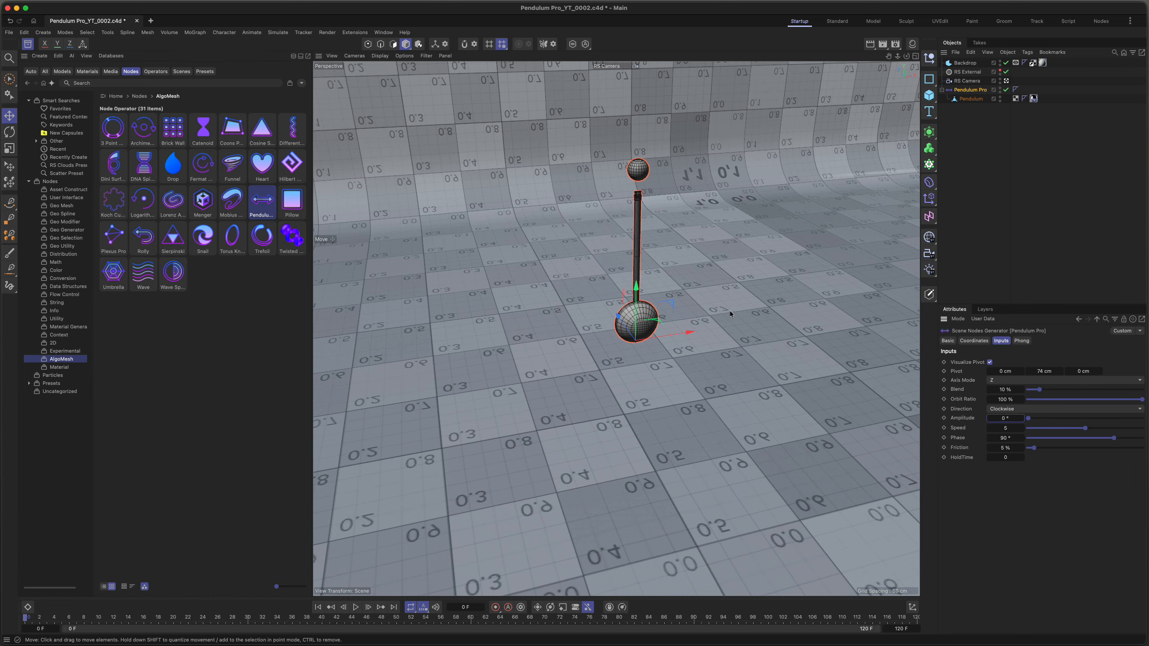
In the front view, fine-tune Pivot Y to 63.8 cm against the rod's upper end and turn off Visualize Pivot
{"action": "middle_click", "coordinate": [761, 372]}
{"action": "middle_click", "coordinate": [761, 372]}
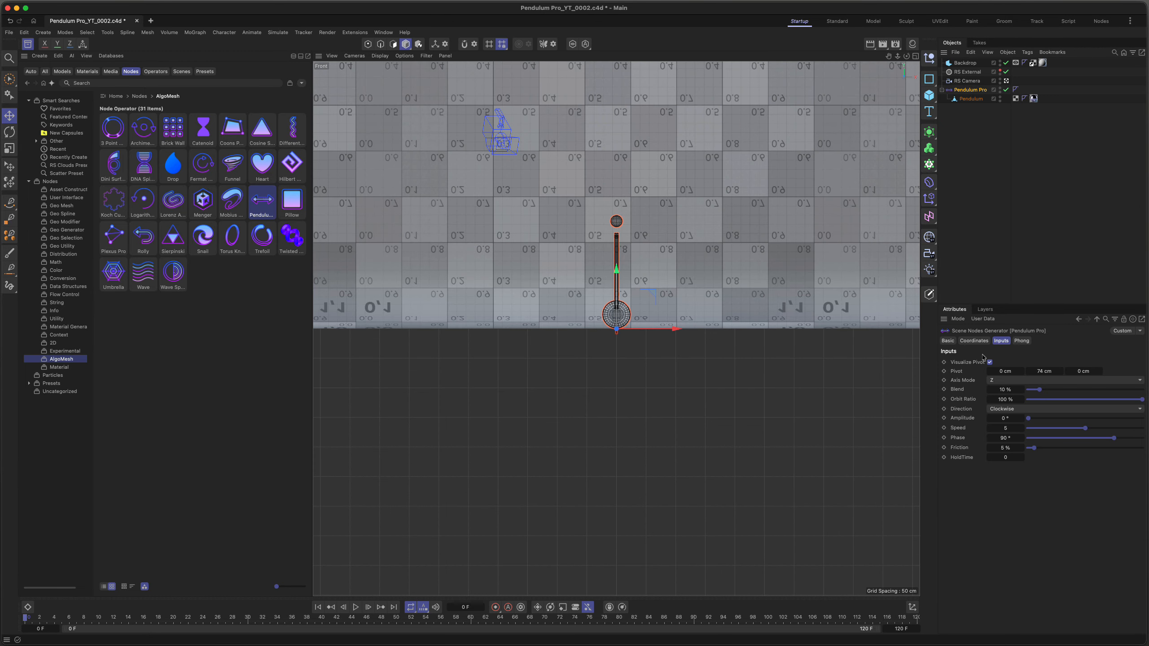
{"action": "mouse_move", "coordinate": [1042, 370]}
{"action": "left_mouse_down"}
{"action": "mouse_move", "coordinate": [1055, 372]}
{"action": "mouse_move", "coordinate": [1025, 376]}
{"action": "left_mouse_up"}
{"action": "scroll", "coordinate": [650, 231], "scroll_direction": "up", "scroll_amount": 8}
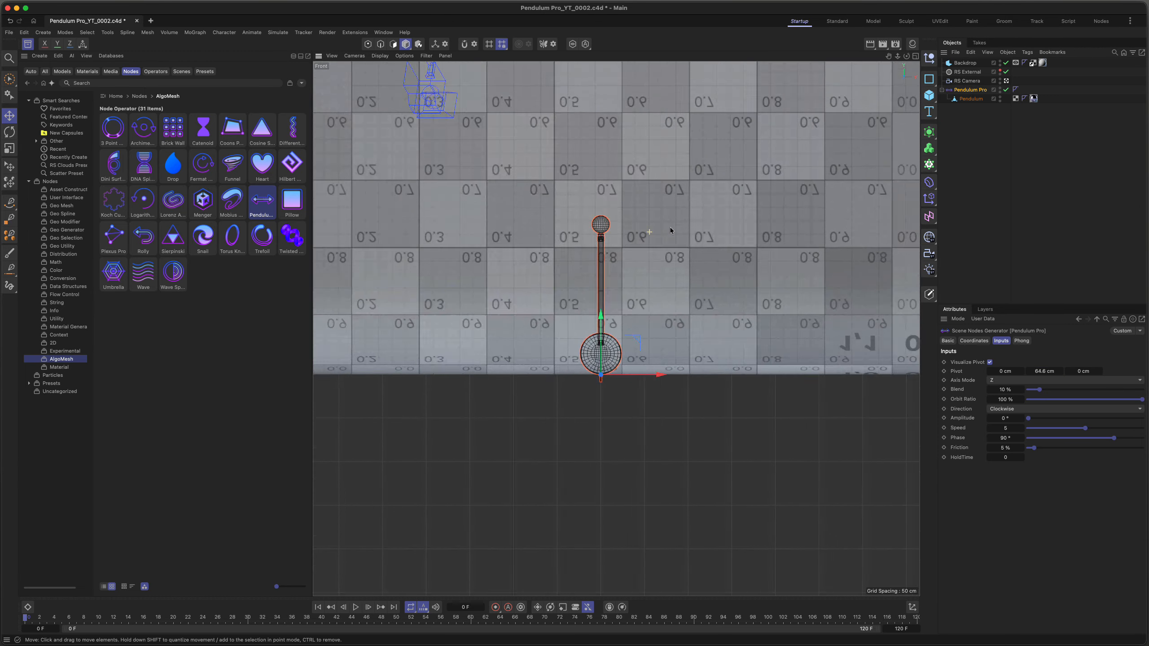
{"action": "scroll", "coordinate": [656, 215], "scroll_direction": "up", "scroll_amount": 6}
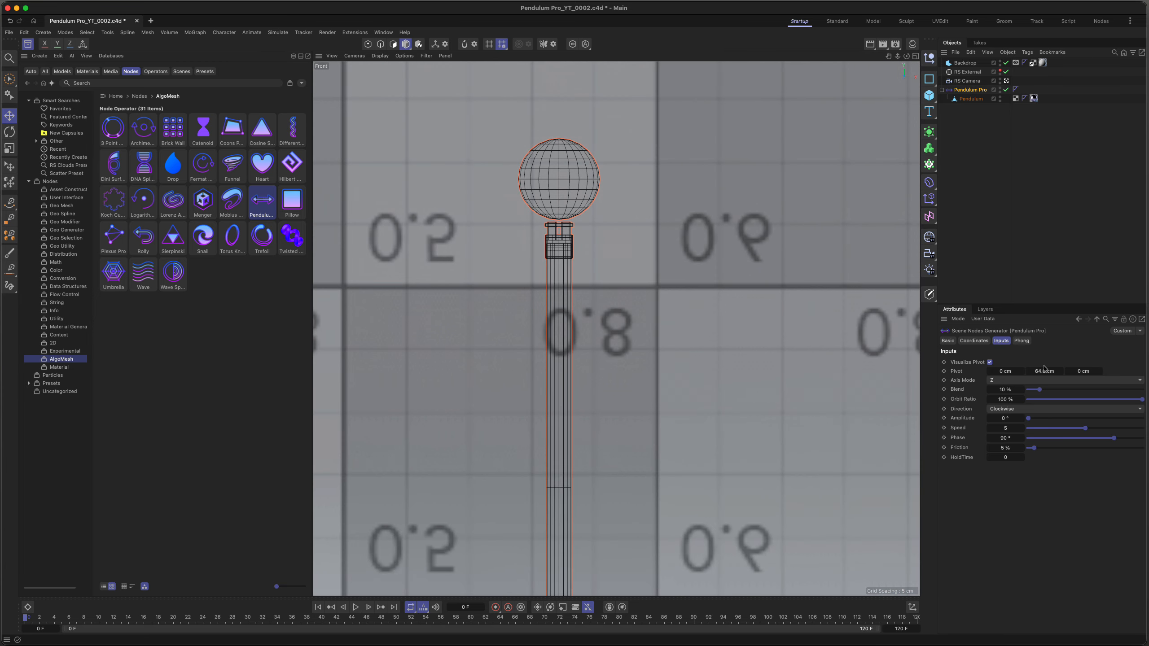
{"action": "left_click_drag", "start_coordinate": [1042, 371], "coordinate": [1043, 371]}
{"action": "scroll", "coordinate": [642, 228], "scroll_direction": "down", "scroll_amount": 4}
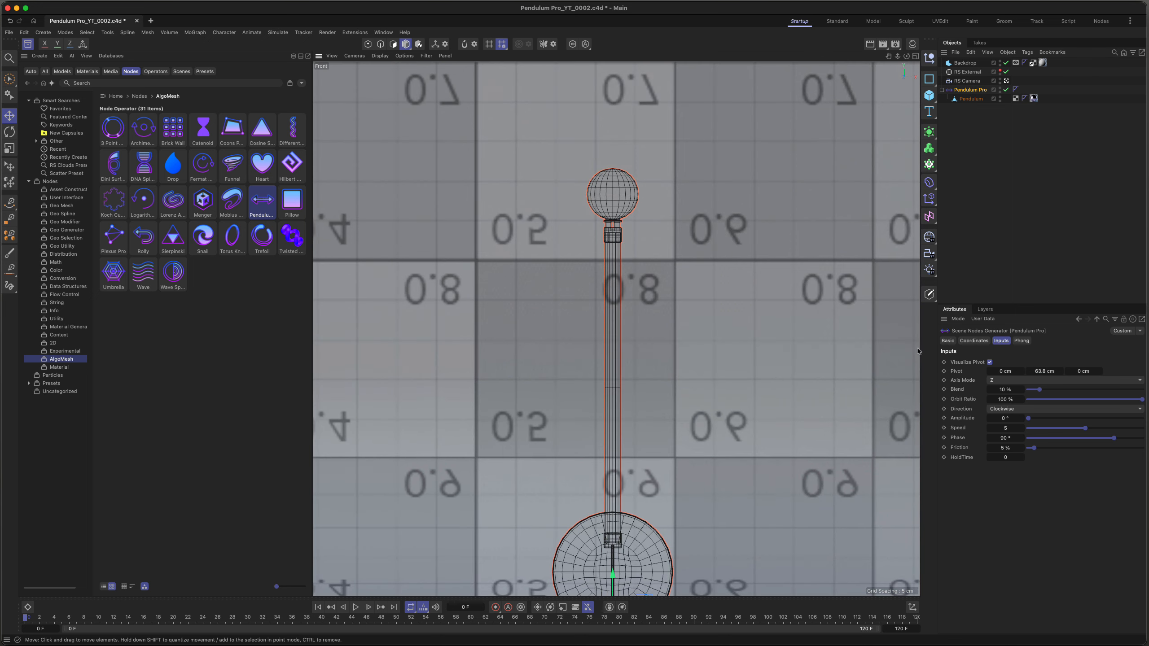
{"action": "left_click", "coordinate": [990, 362]}
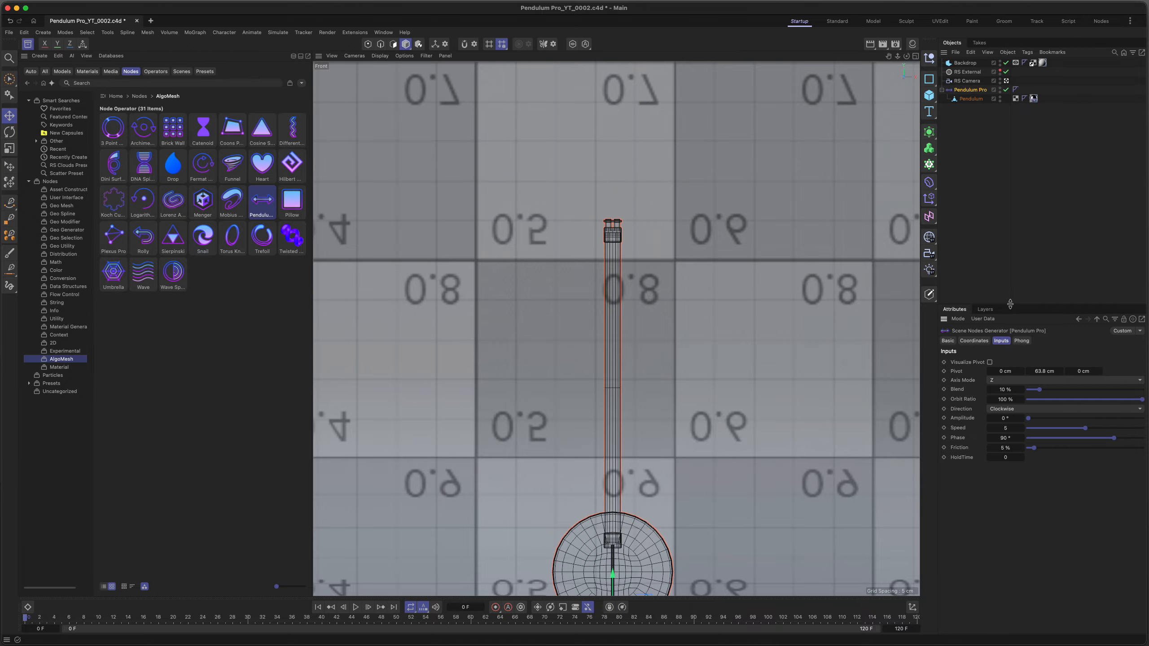
Move the Metal material tag from the Pendulum mesh to the Pendulum Pro generator and close the Asset Browser
{"action": "middle_click", "coordinate": [524, 144]}
{"action": "middle_click", "coordinate": [543, 156]}
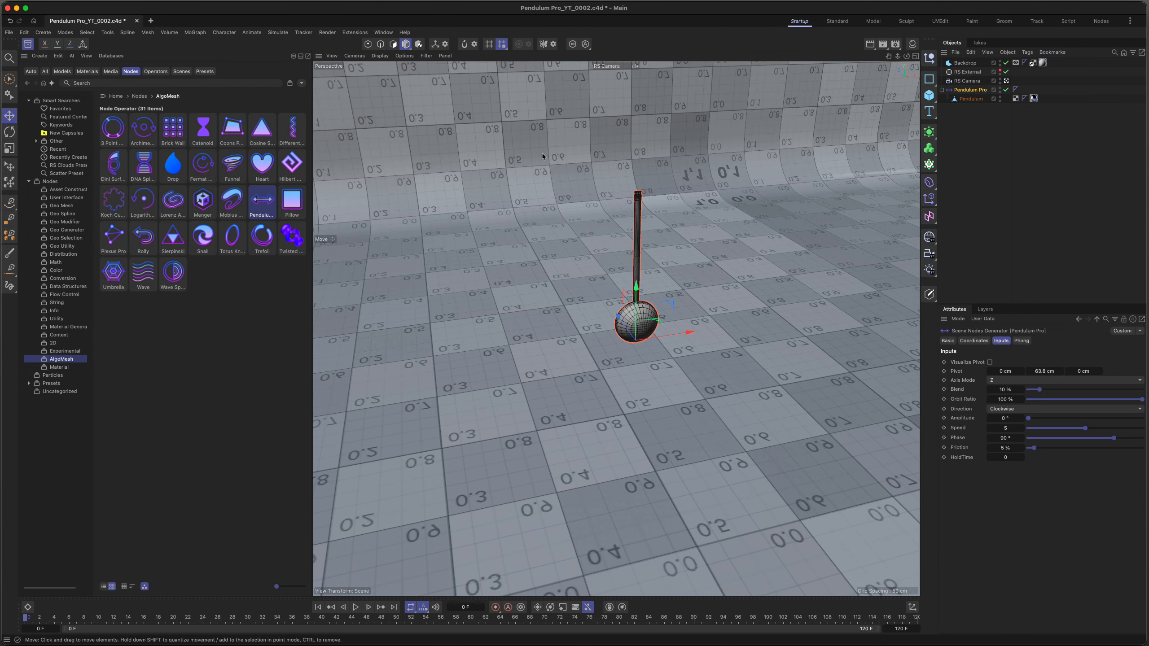
{"action": "middle_click_drag", "start_coordinate": [875, 136], "coordinate": [840, 157], "text": "alt"}
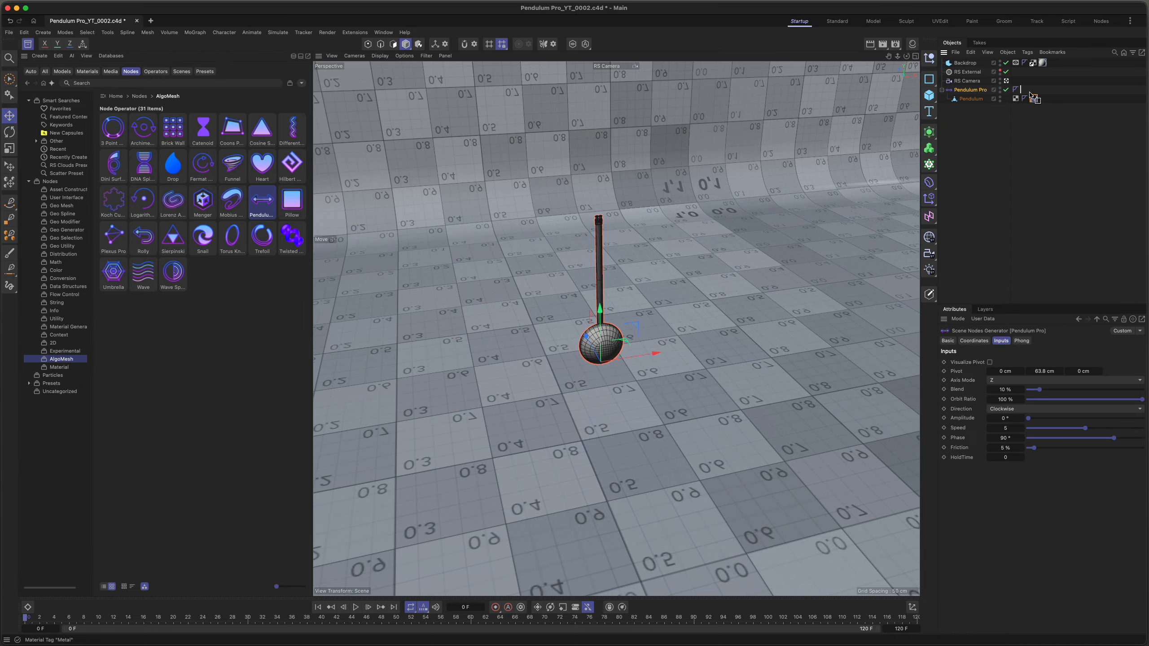
{"action": "left_click_drag", "start_coordinate": [1030, 94], "coordinate": [1026, 91]}
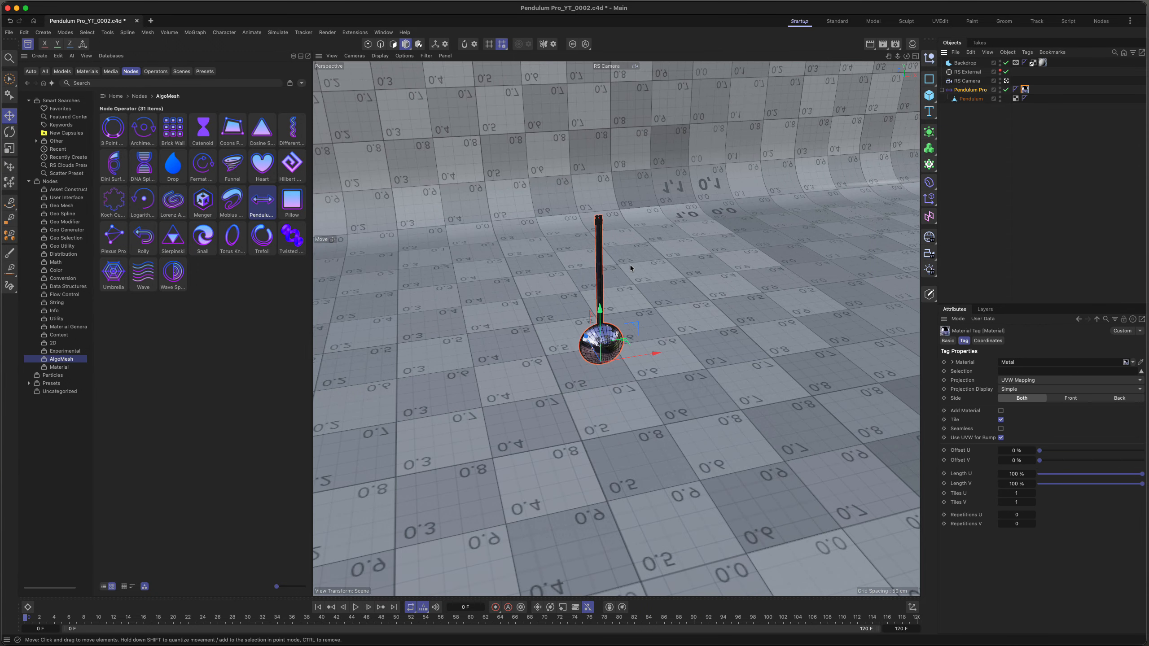
{"action": "scroll", "coordinate": [631, 268], "scroll_direction": "up", "scroll_amount": 3}
{"action": "left_click", "coordinate": [28, 45]}
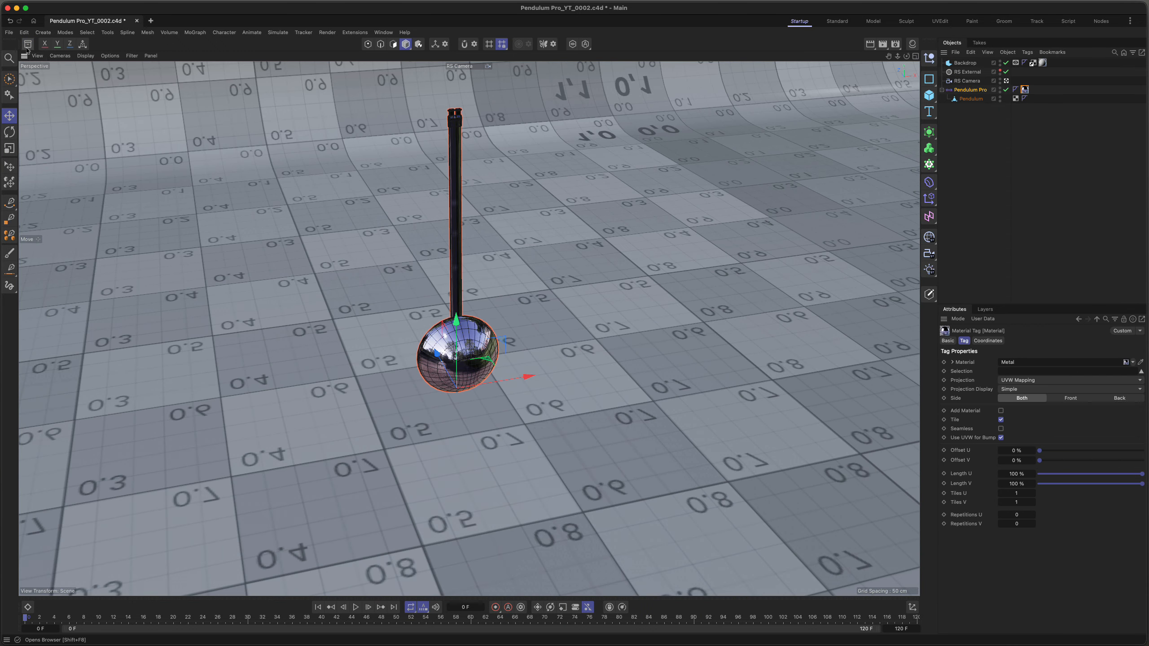
Play the animation and set the Pendulum Pro's Amplitude to 45°
{"action": "left_click", "coordinate": [970, 90]}
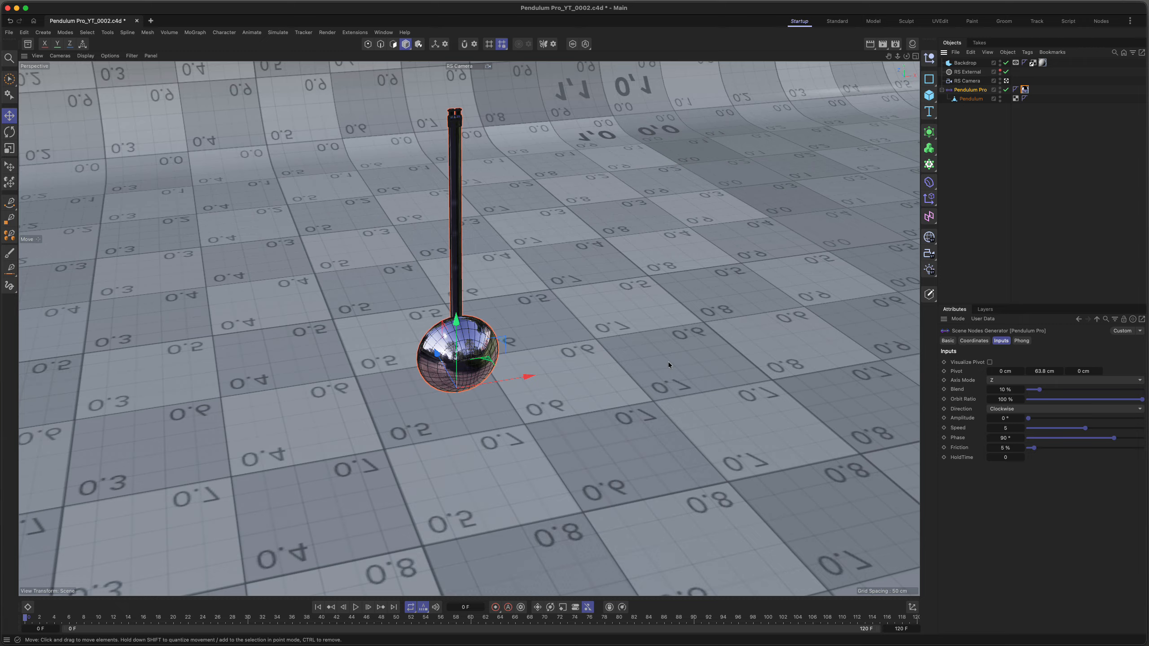
{"action": "key", "text": "F8"}
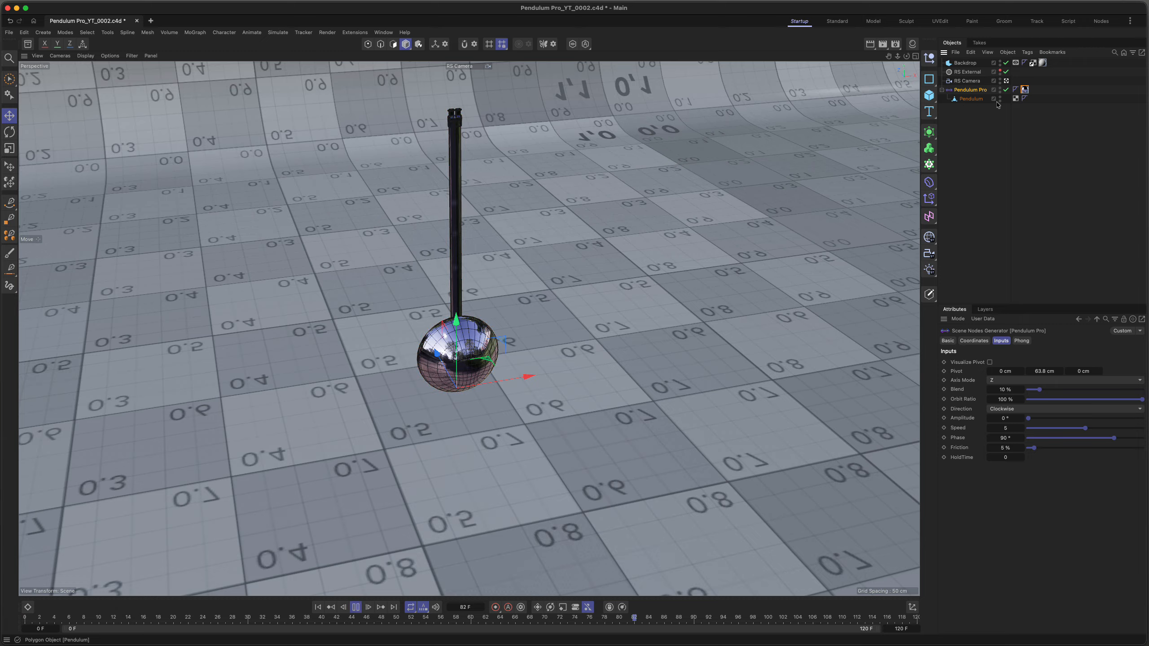
{"action": "left_click", "coordinate": [1007, 419]}
{"action": "type", "text": "45"}
{"action": "key", "text": "Return"}
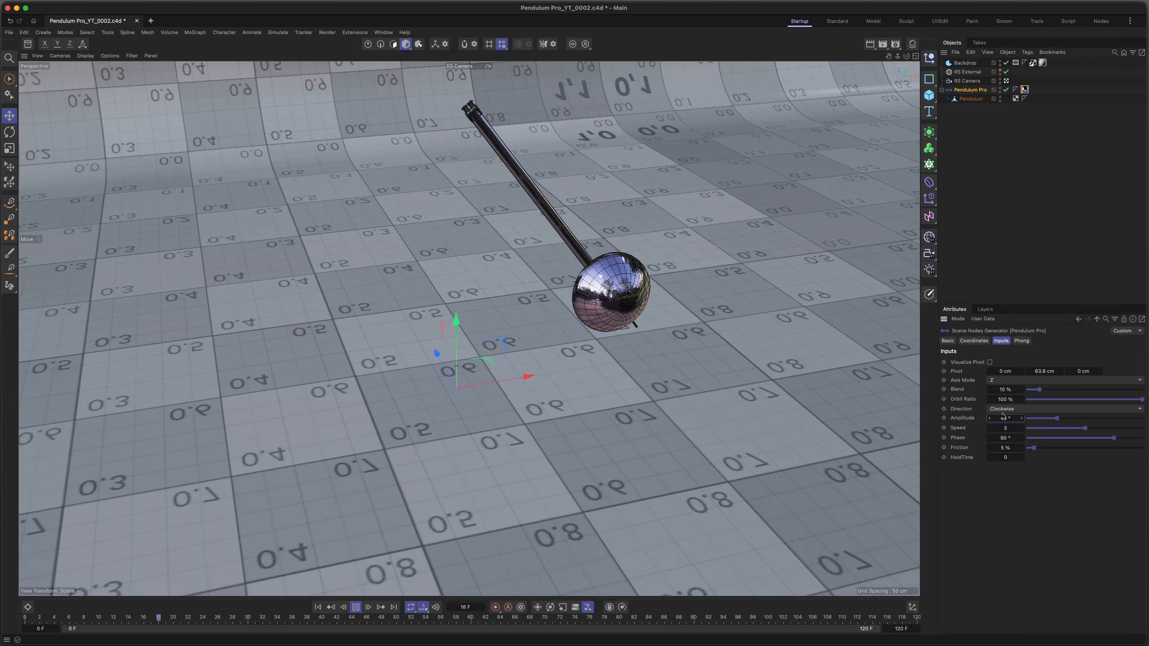
Switch the Axis Mode to X, and try Blend at 0 % before raising it to 37.2 %
{"action": "left_click", "coordinate": [1004, 380]}
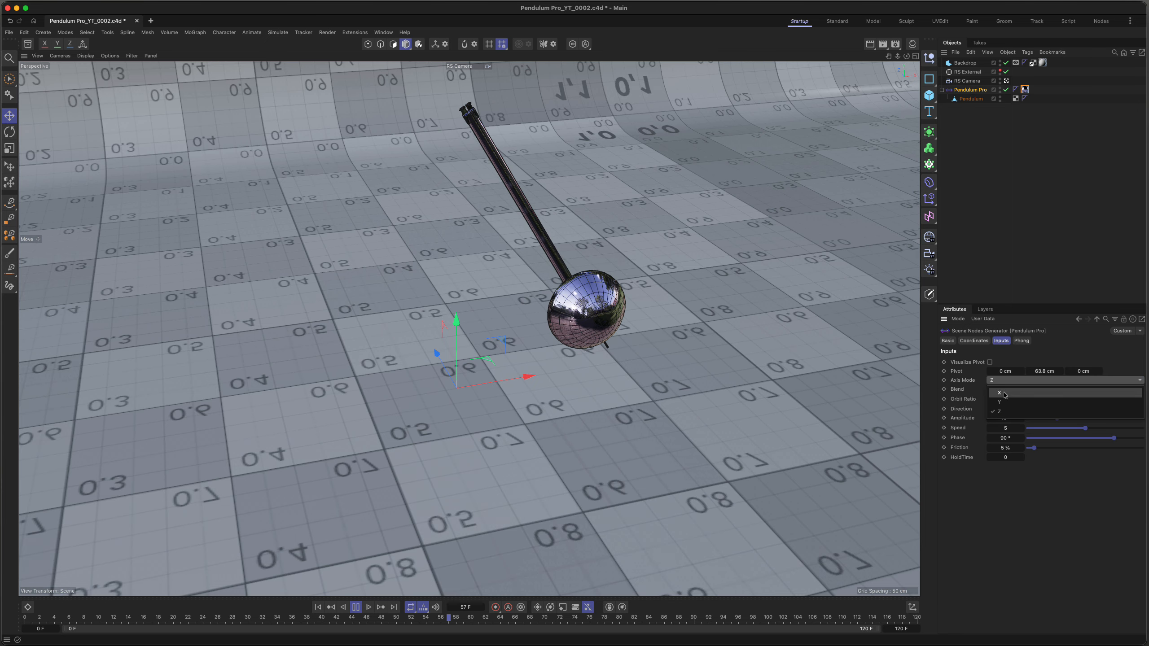
{"action": "left_click", "coordinate": [1003, 393]}
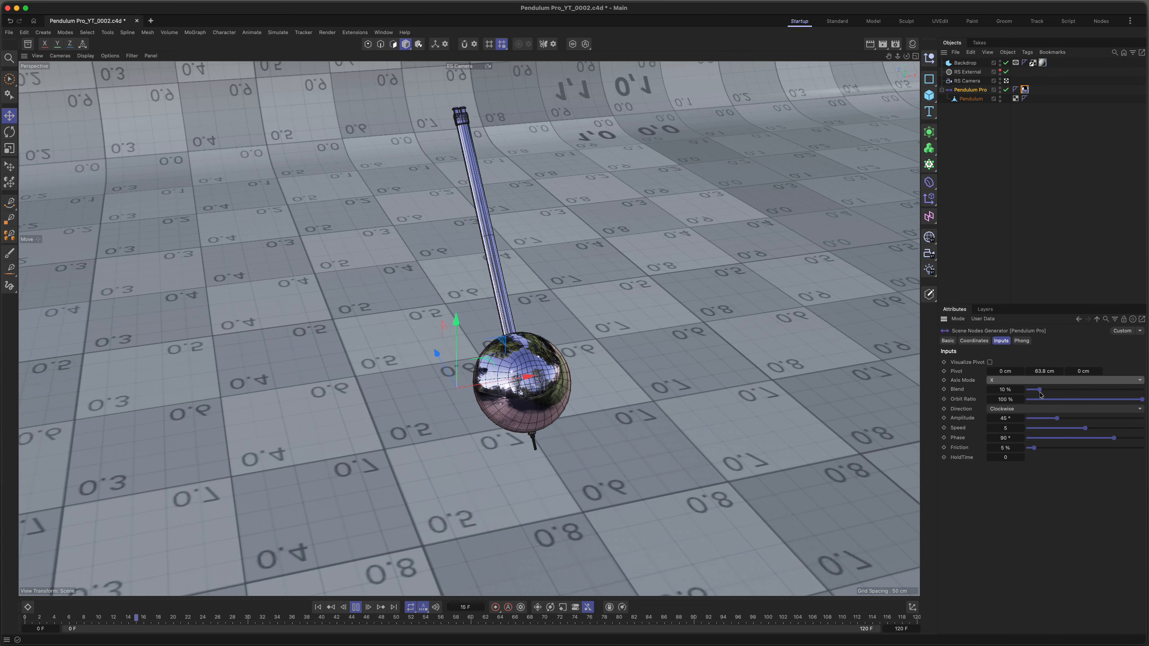
{"action": "left_click_drag", "start_coordinate": [1039, 392], "coordinate": [1025, 392]}
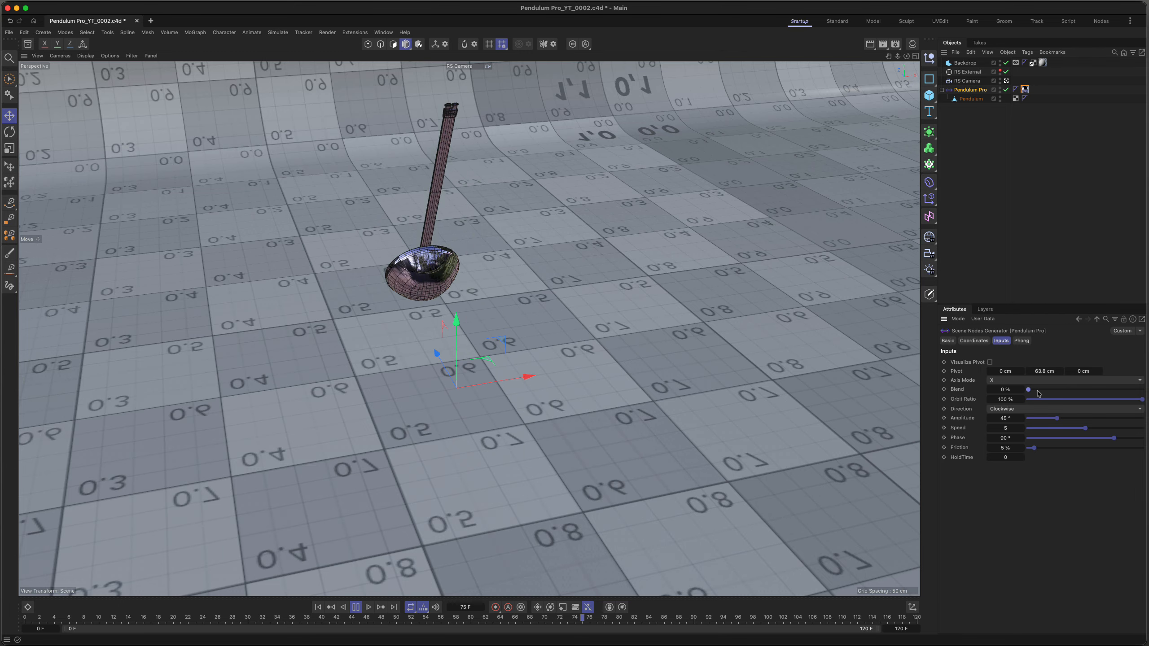
{"action": "left_click_drag", "start_coordinate": [1038, 392], "coordinate": [1070, 390]}
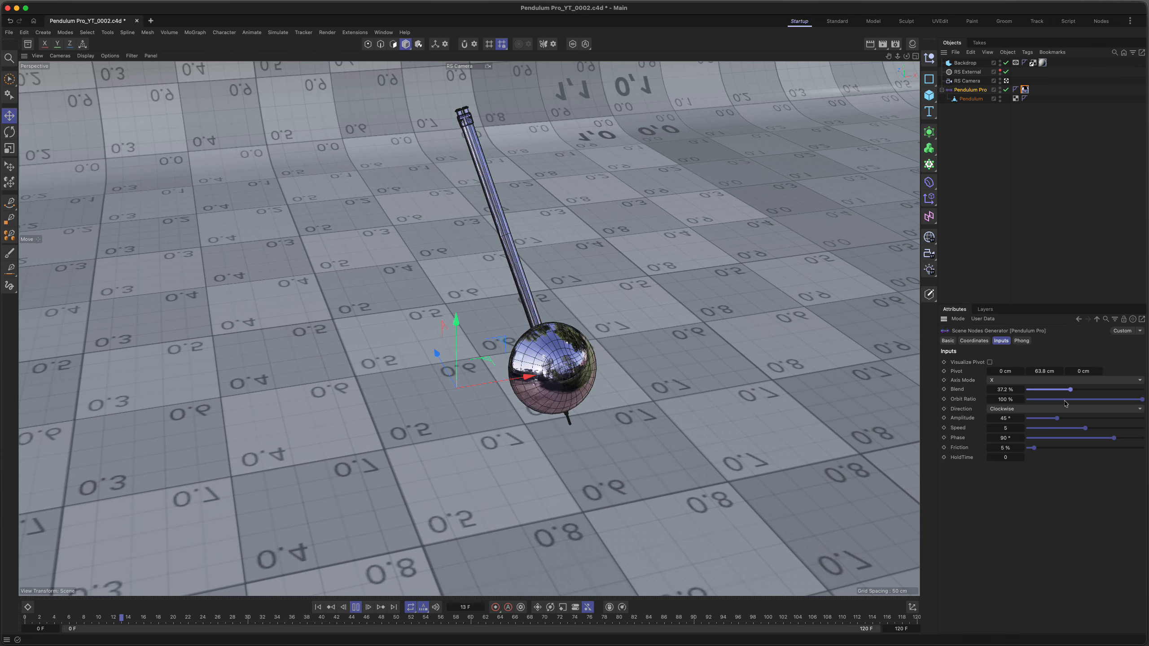
Set the Pendulum Pro's Axis Mode back to Z
{"action": "left_click", "coordinate": [1045, 380]}
{"action": "left_click", "coordinate": [1061, 395]}
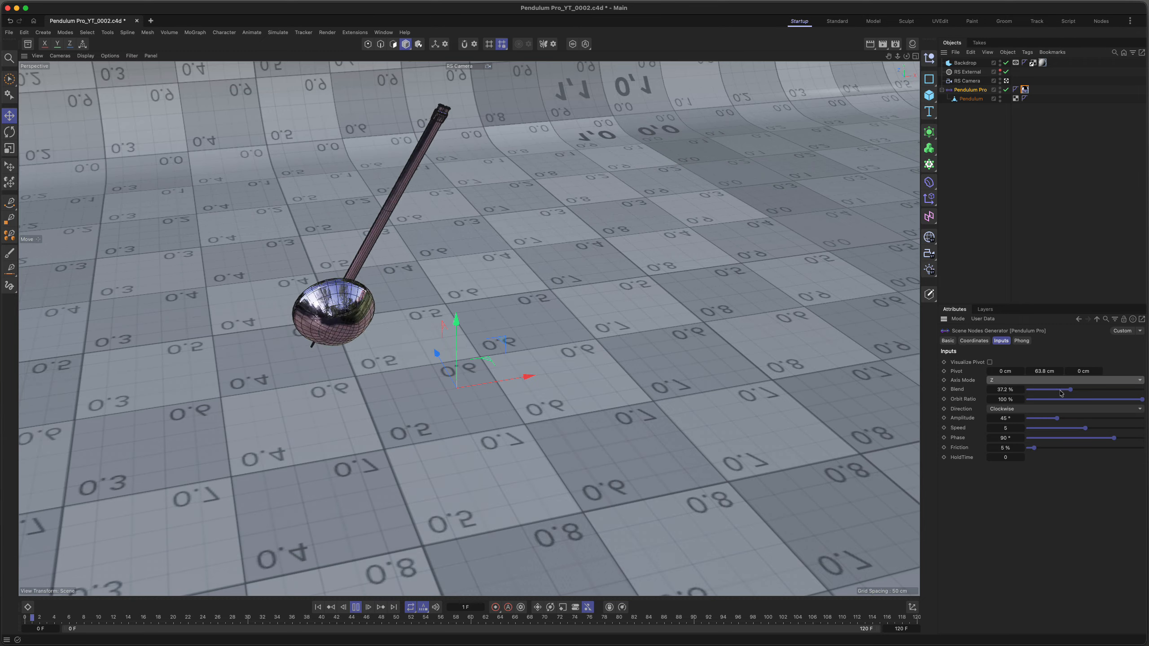
Try the Pendulum Pro with Orbit Ratio 39.5 % and Blend 60.9 %, and reset them to 100 % and 10 %
{"action": "left_click", "coordinate": [1038, 390]}
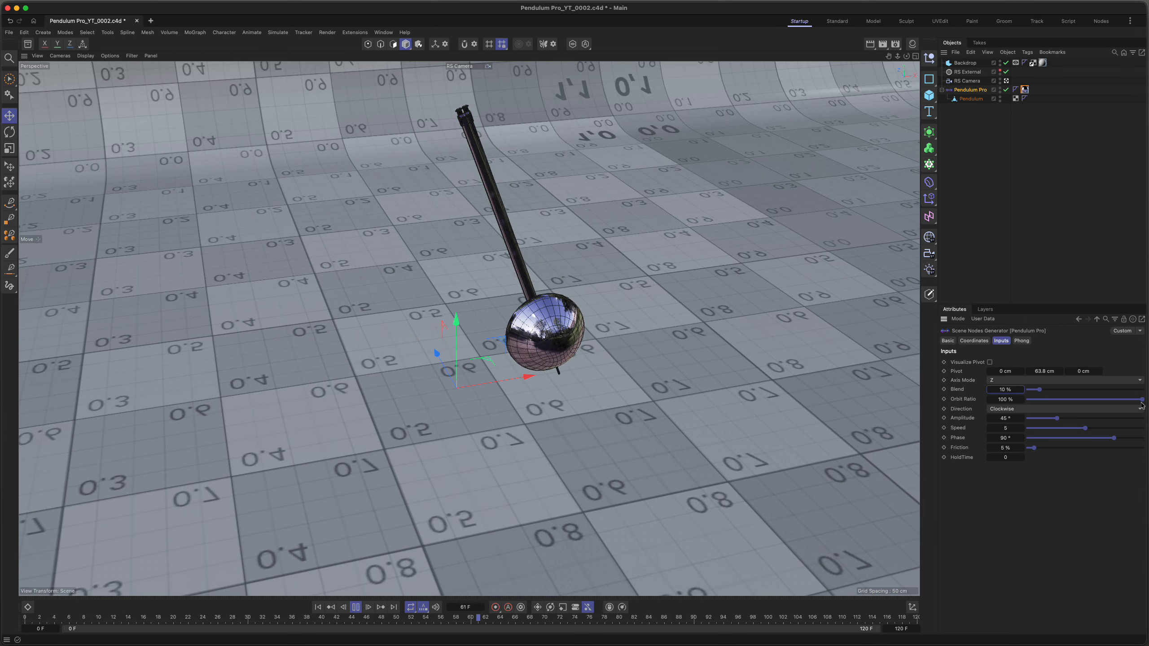
{"action": "left_click_drag", "start_coordinate": [1142, 400], "coordinate": [1036, 400]}
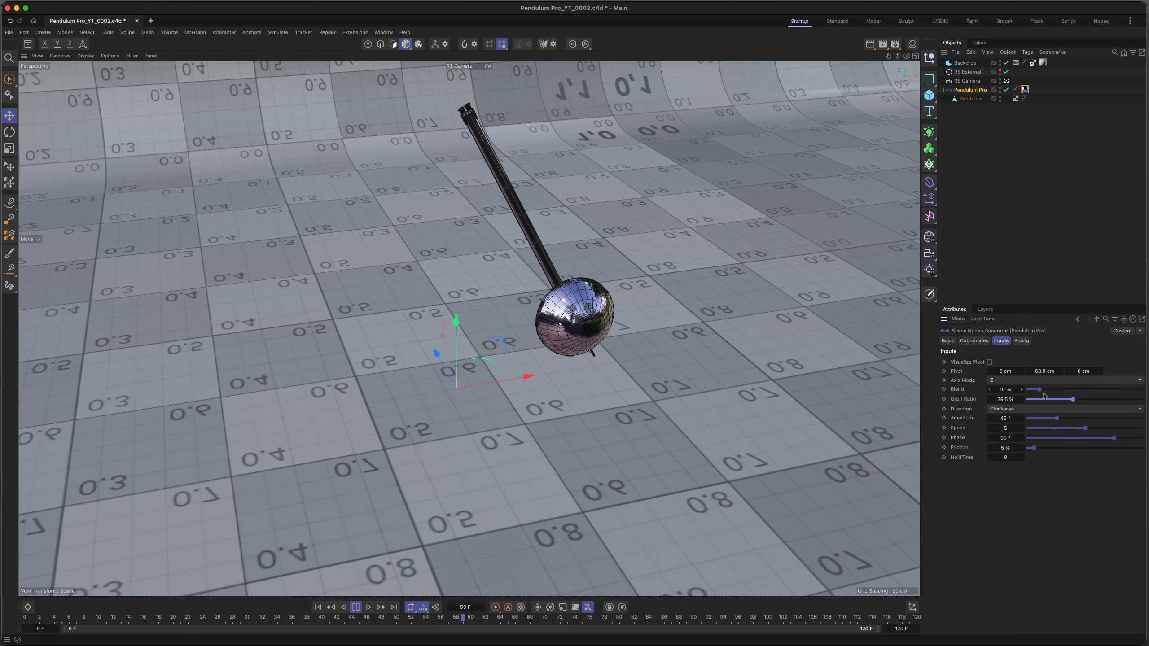
{"action": "left_click_drag", "start_coordinate": [1040, 390], "coordinate": [1097, 390]}
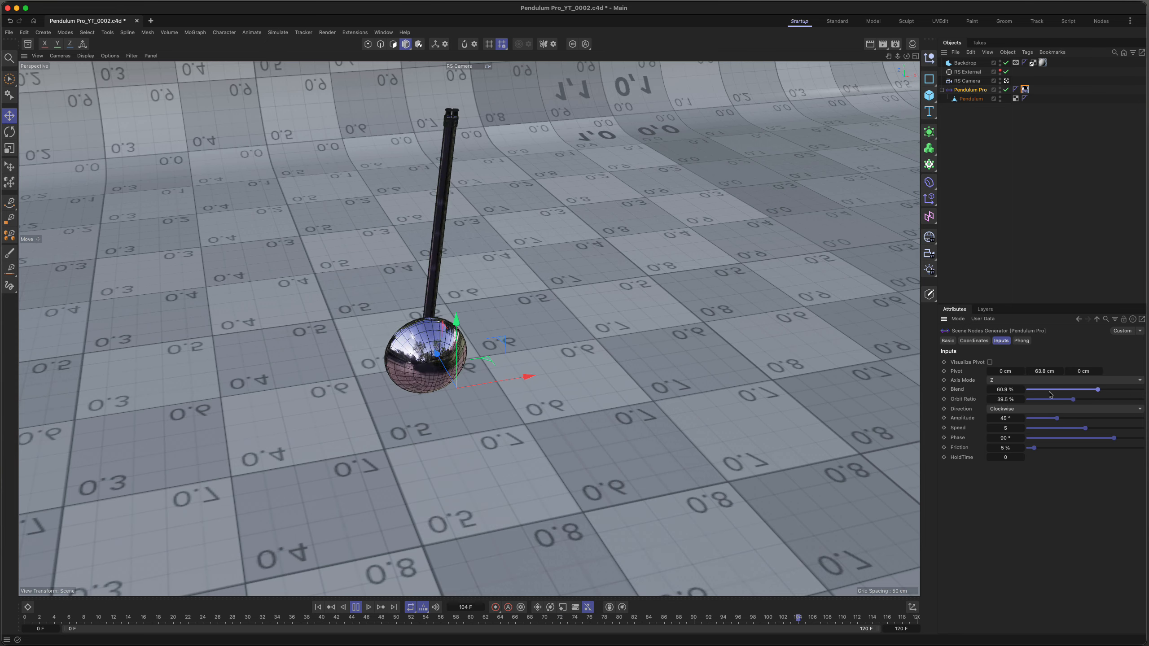
{"action": "right_click", "coordinate": [1022, 391]}
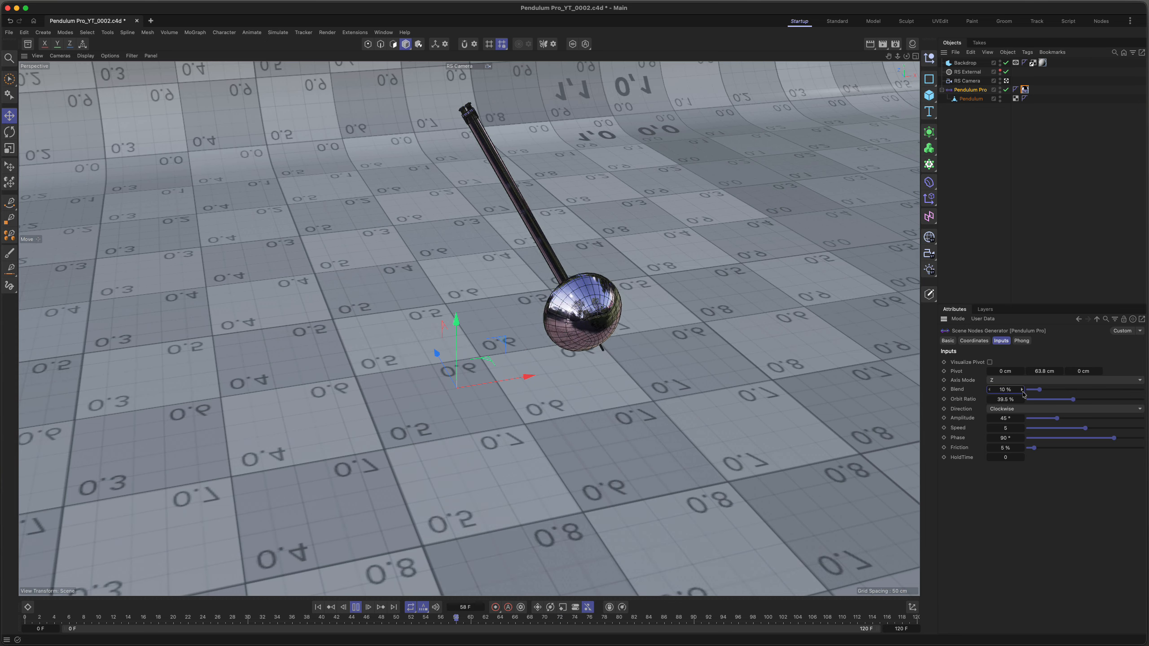
{"action": "right_click", "coordinate": [1022, 400]}
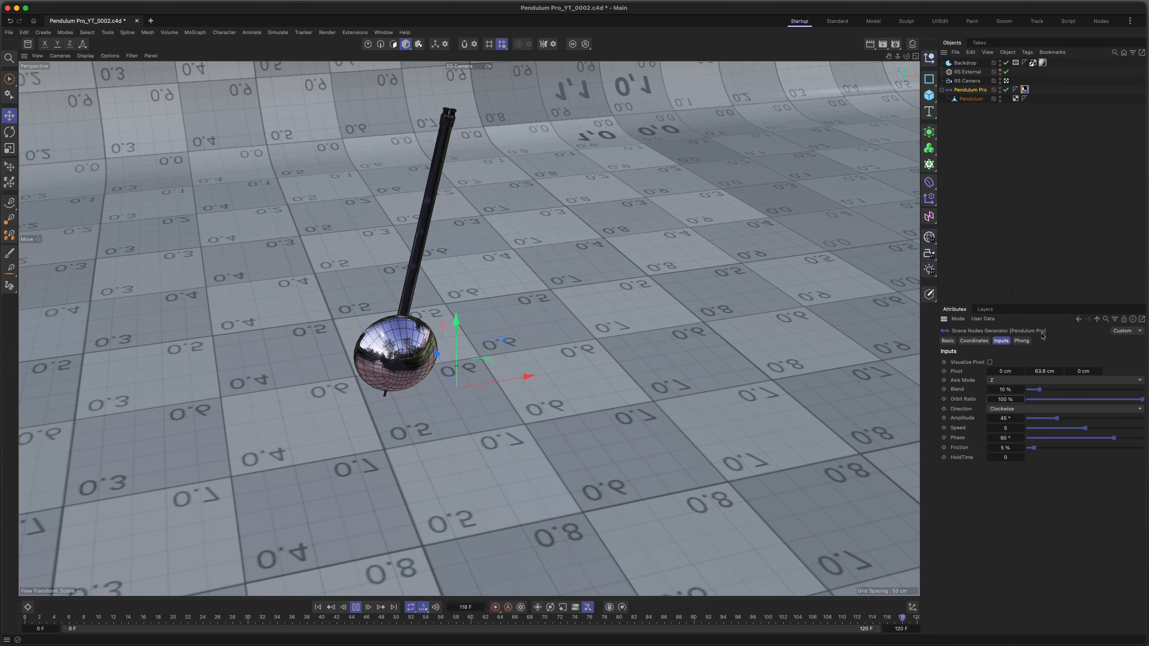
Choose Clockwise as the Pendulum Pro's Direction and raise its Amplitude to 84°
{"action": "left_click", "coordinate": [1017, 409]}
{"action": "left_click", "coordinate": [1013, 421]}
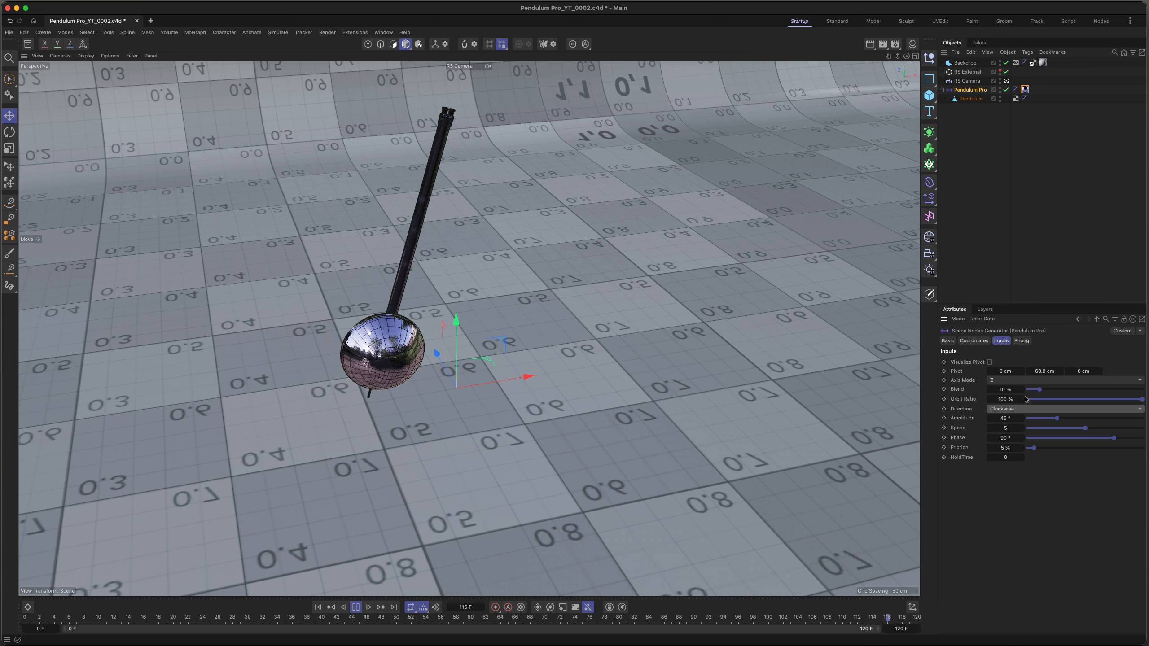
{"action": "left_click_drag", "start_coordinate": [1079, 421], "coordinate": [1082, 419]}
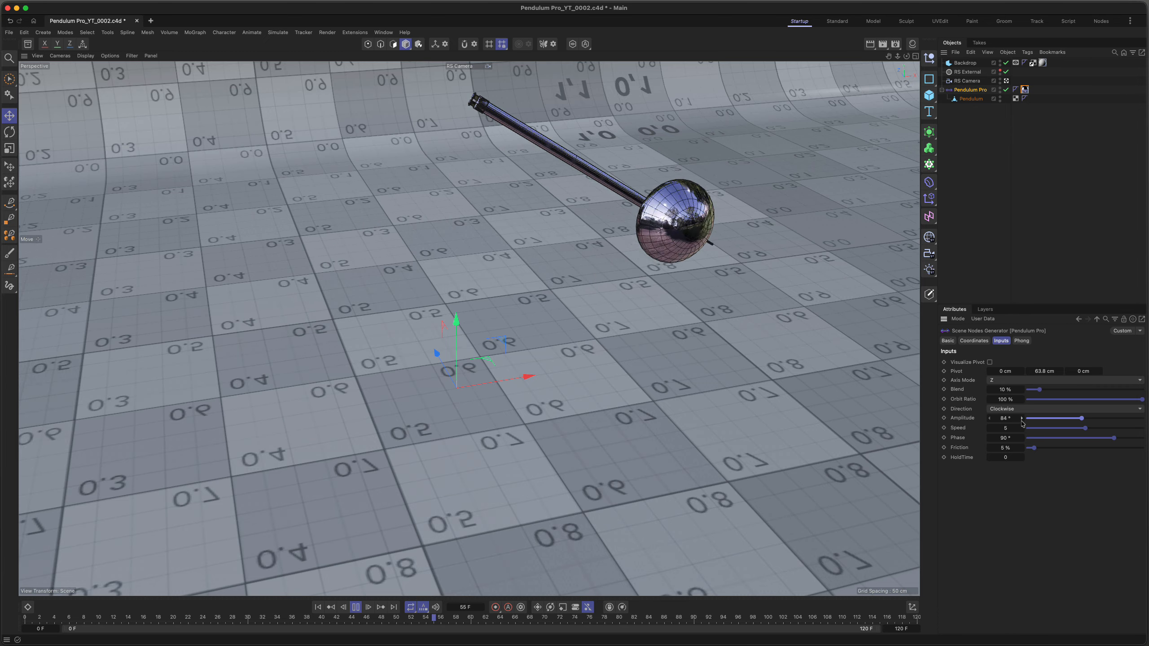
Try a Speed of 5.93, lower it to 0.87, and stop the playback
{"action": "left_click_drag", "start_coordinate": [1074, 433], "coordinate": [1040, 431]}
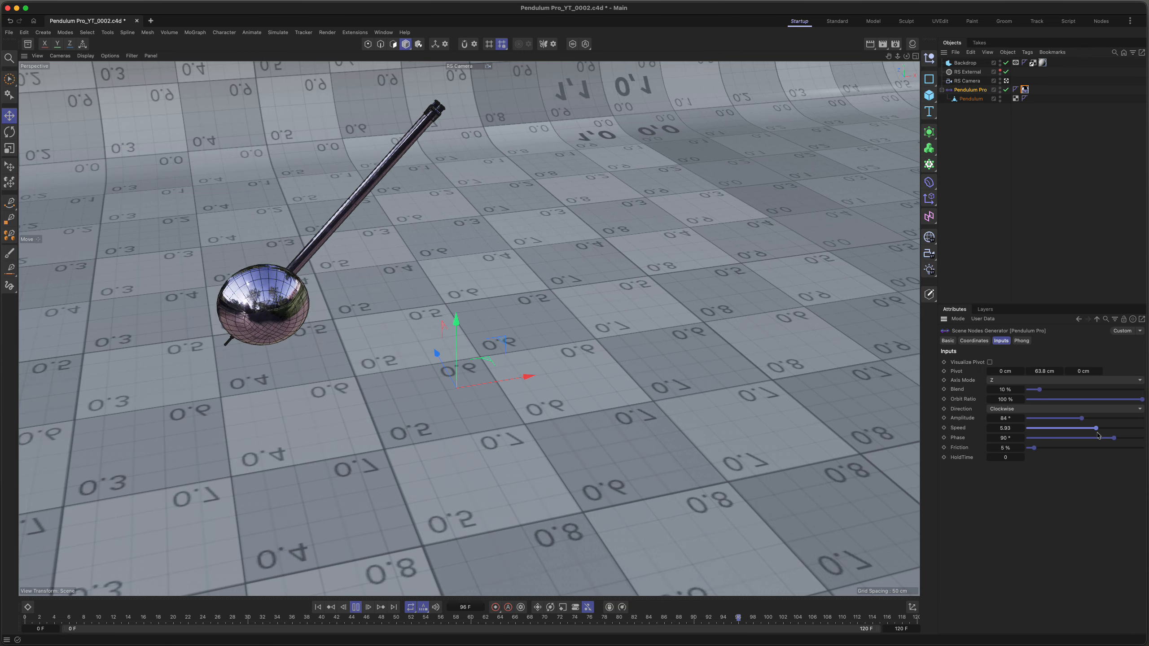
{"action": "mouse_move", "coordinate": [1054, 431]}
{"action": "left_mouse_down"}
{"action": "mouse_move", "coordinate": [1124, 430]}
{"action": "mouse_move", "coordinate": [1037, 430]}
{"action": "left_mouse_up"}
{"action": "left_click", "coordinate": [356, 607]}
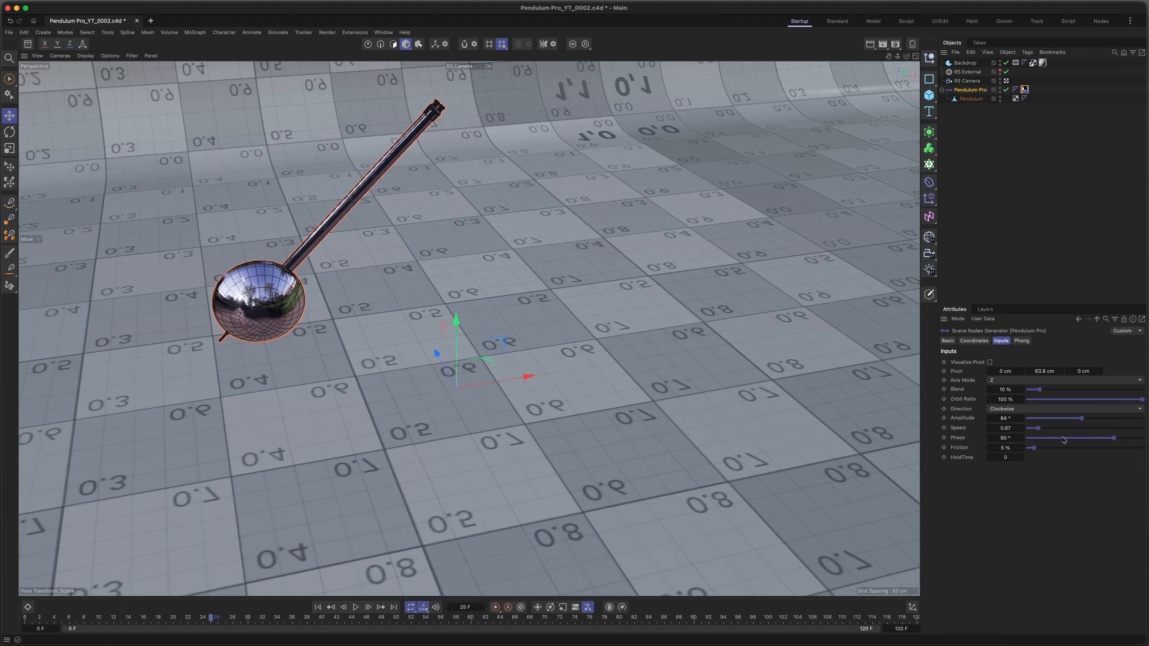
Set the Phase to 5°, reset the Amplitude to 45°, and return to the first frame
{"action": "left_click_drag", "start_coordinate": [1111, 440], "coordinate": [1078, 430]}
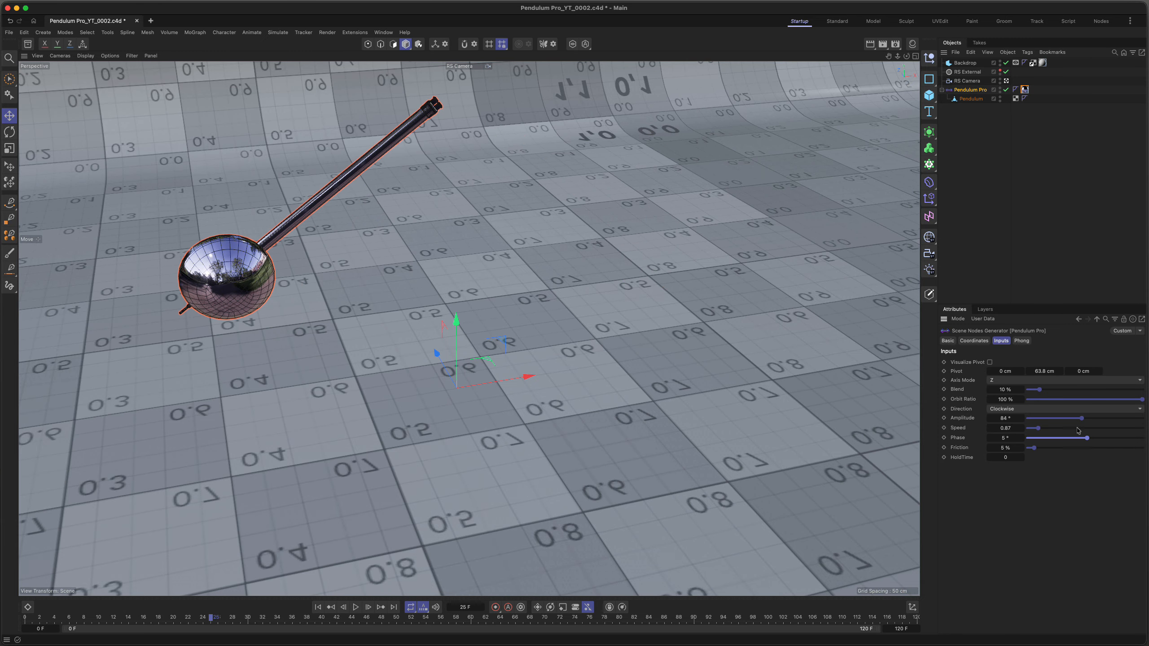
{"action": "right_click", "coordinate": [1022, 419]}
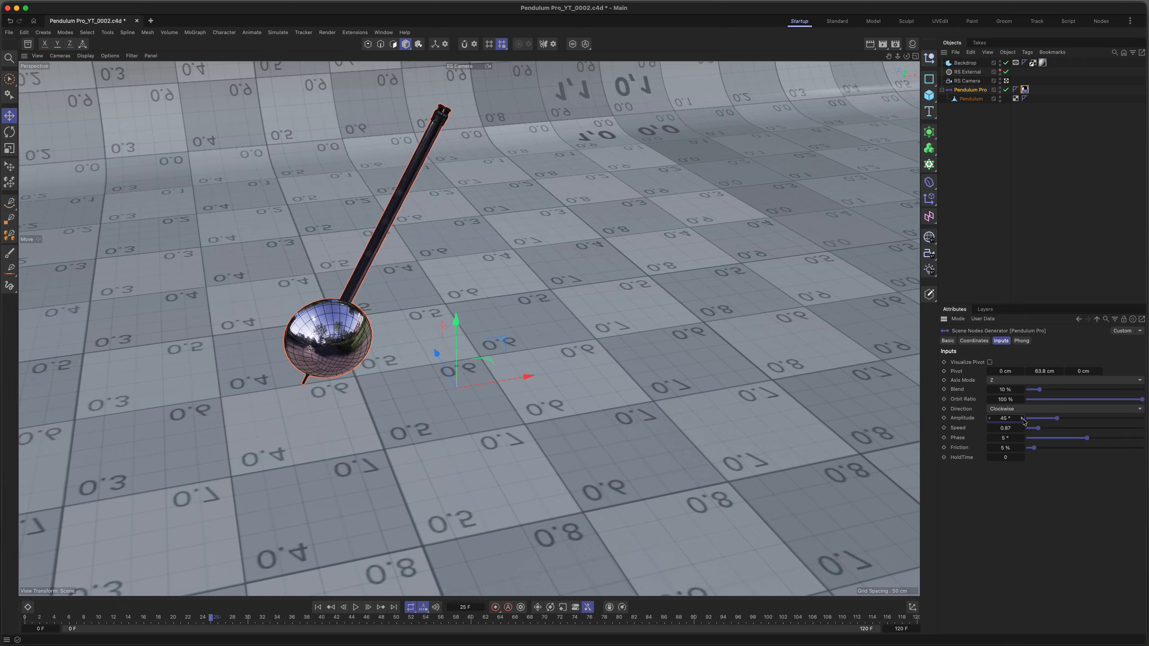
{"action": "left_click", "coordinate": [319, 607]}
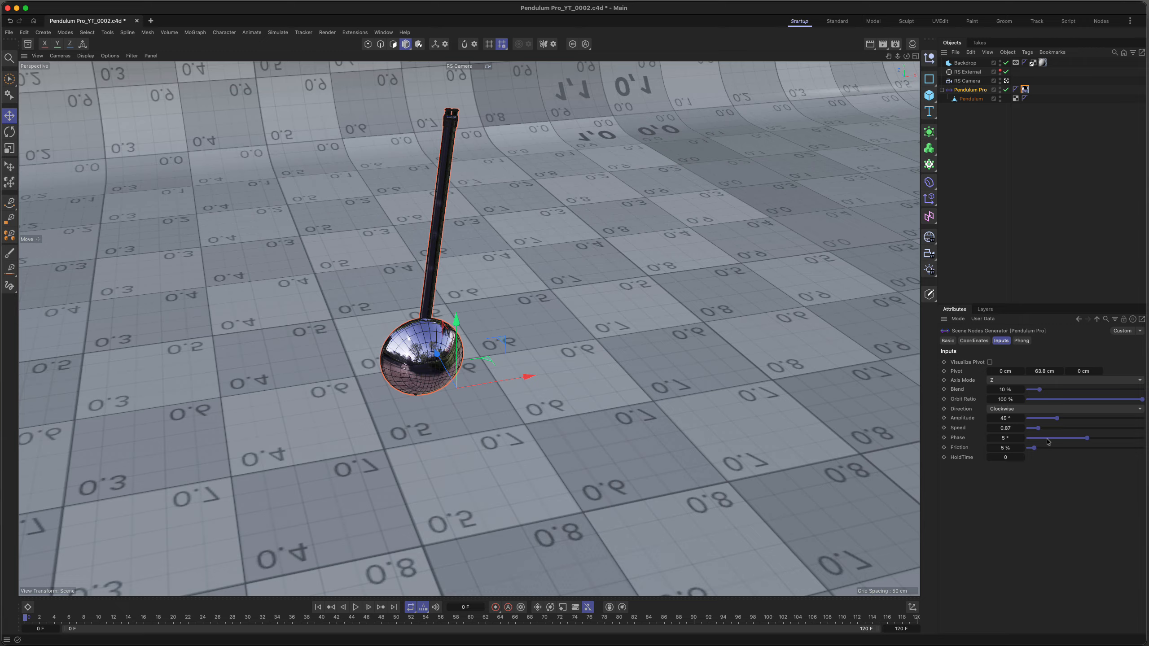
Vary the Pendulum Pro's Phase, settle on 29.2°, and play the animation
{"action": "left_click_drag", "start_coordinate": [1048, 441], "coordinate": [1138, 444]}
{"action": "left_click_drag", "start_coordinate": [1117, 446], "coordinate": [1068, 441]}
{"action": "left_click", "coordinate": [356, 607]}
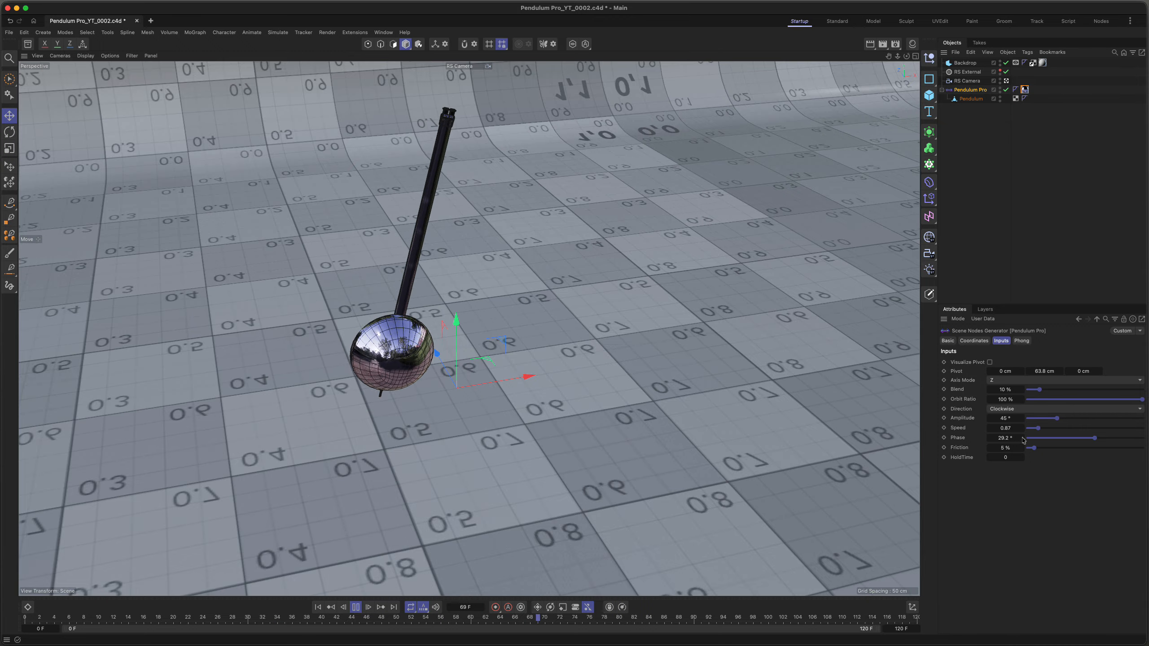
Set the Speed to 5, and try Friction at 35.6 % before resetting it to 5 %
{"action": "double_click", "coordinate": [1012, 428]}
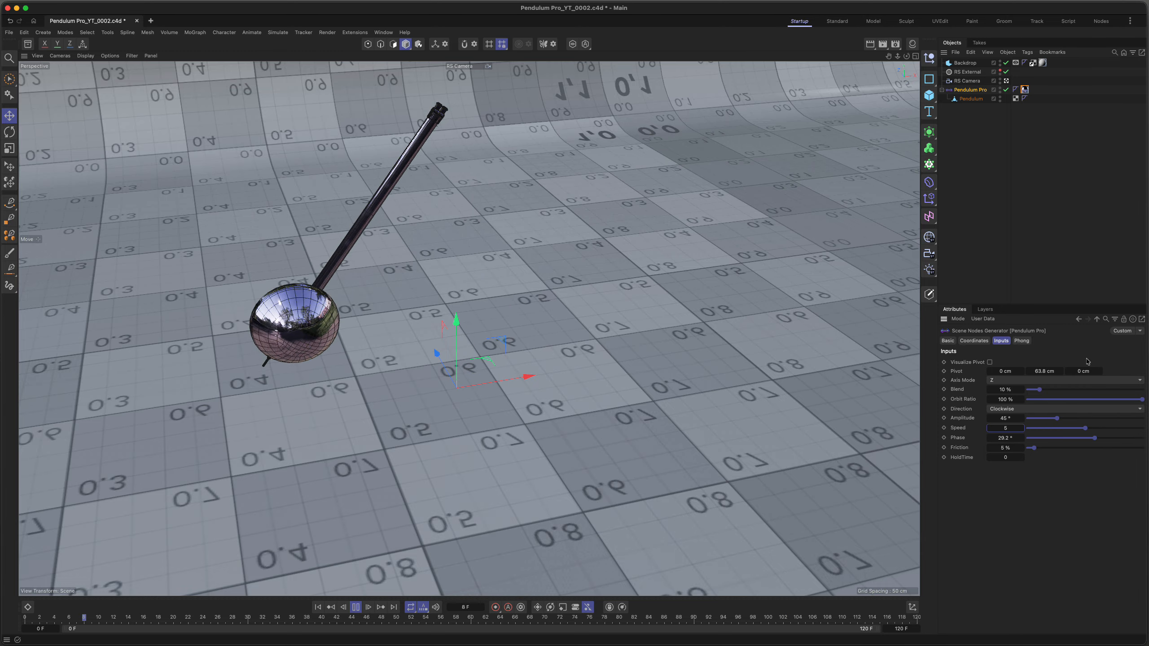
{"action": "type", "text": "5"}
{"action": "key", "text": "Return"}
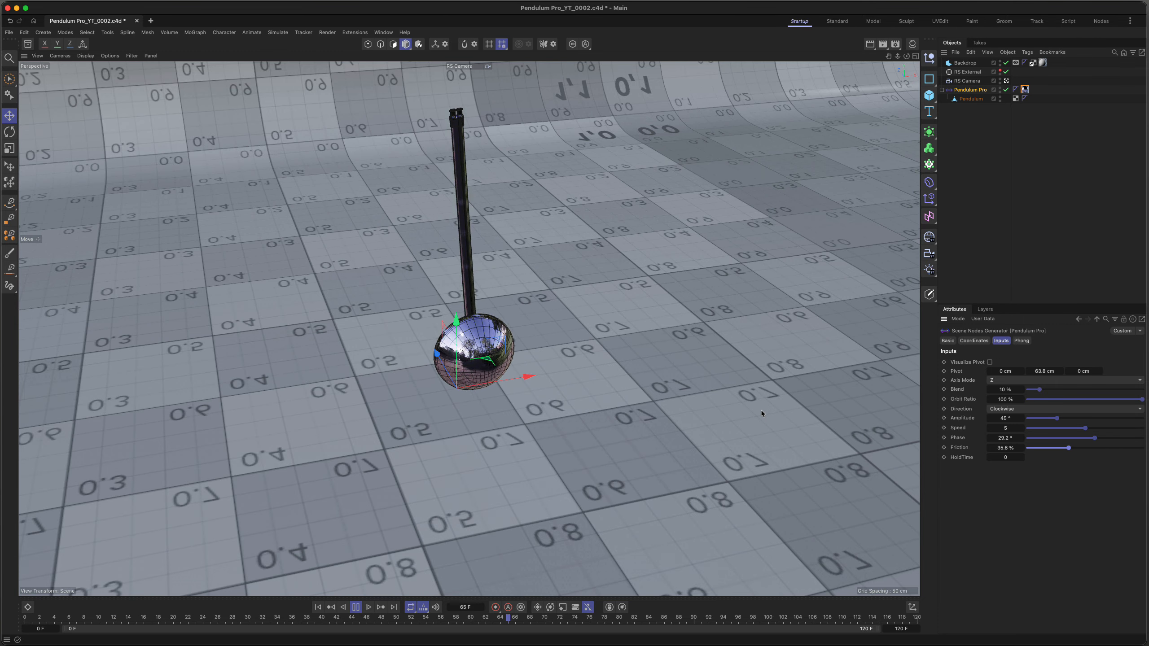
{"action": "right_click", "coordinate": [1021, 447]}
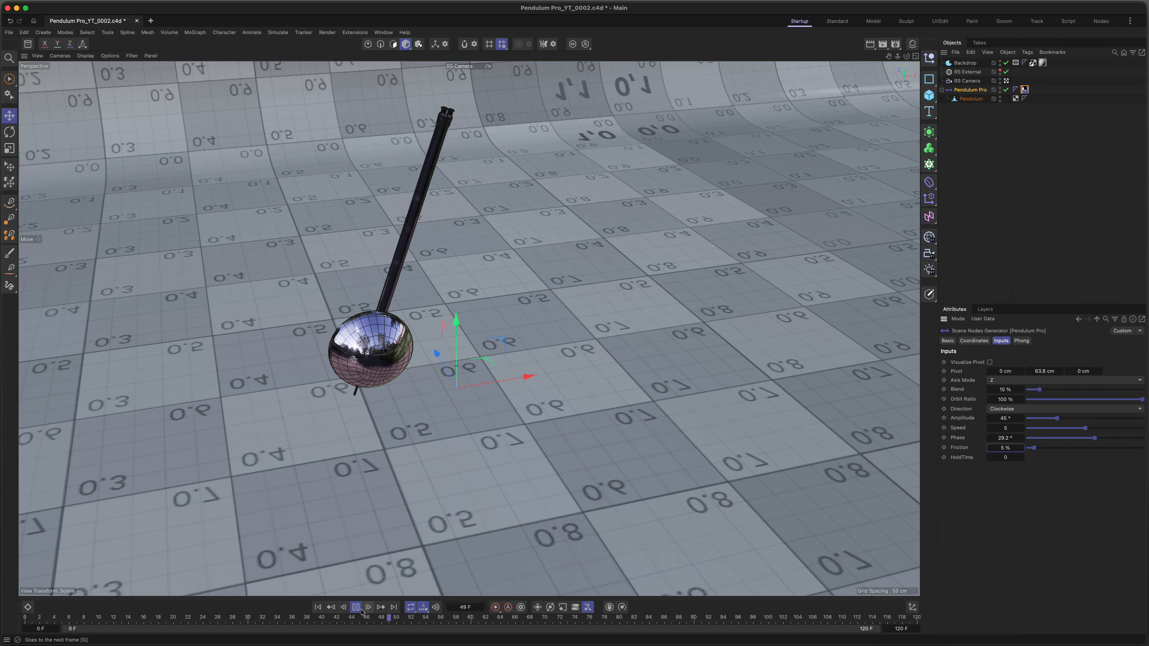
Replay the animation from the first frame with HoldTime at 1, and return HoldTime to 0
{"action": "left_click", "coordinate": [355, 607]}
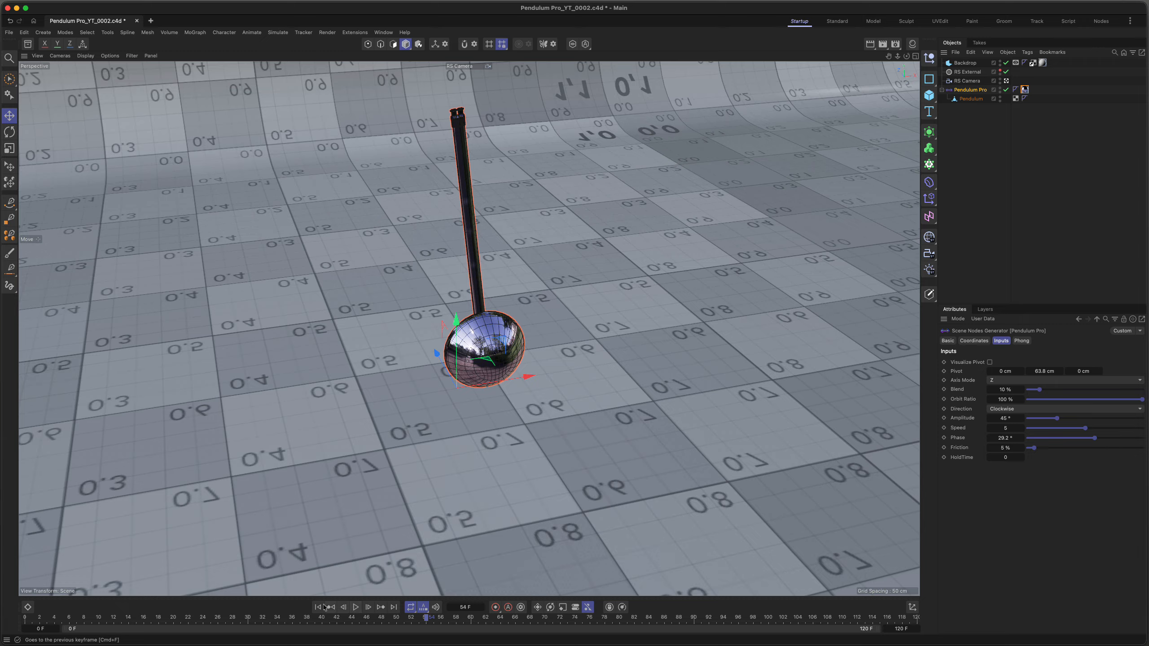
{"action": "left_click", "coordinate": [318, 606]}
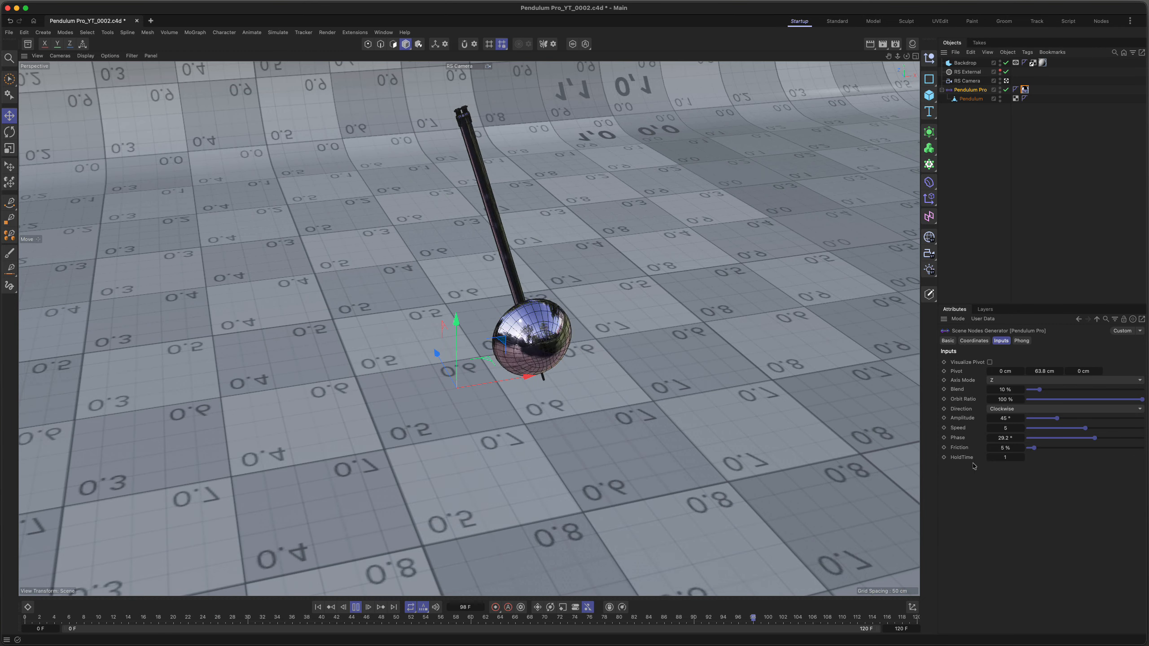
{"action": "left_click", "coordinate": [1022, 458]}
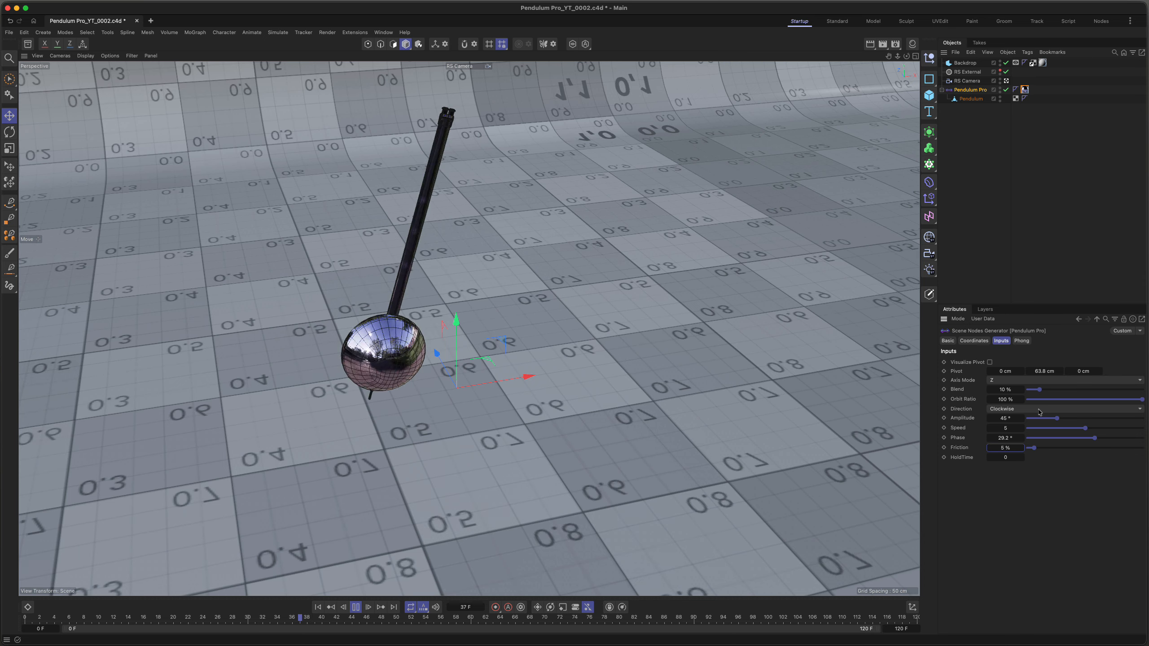
Raise the Pendulum Pro's Blend to 31.2 % and switch its Direction to Counter Clockwise
{"action": "left_click_drag", "start_coordinate": [1038, 389], "coordinate": [1062, 400]}
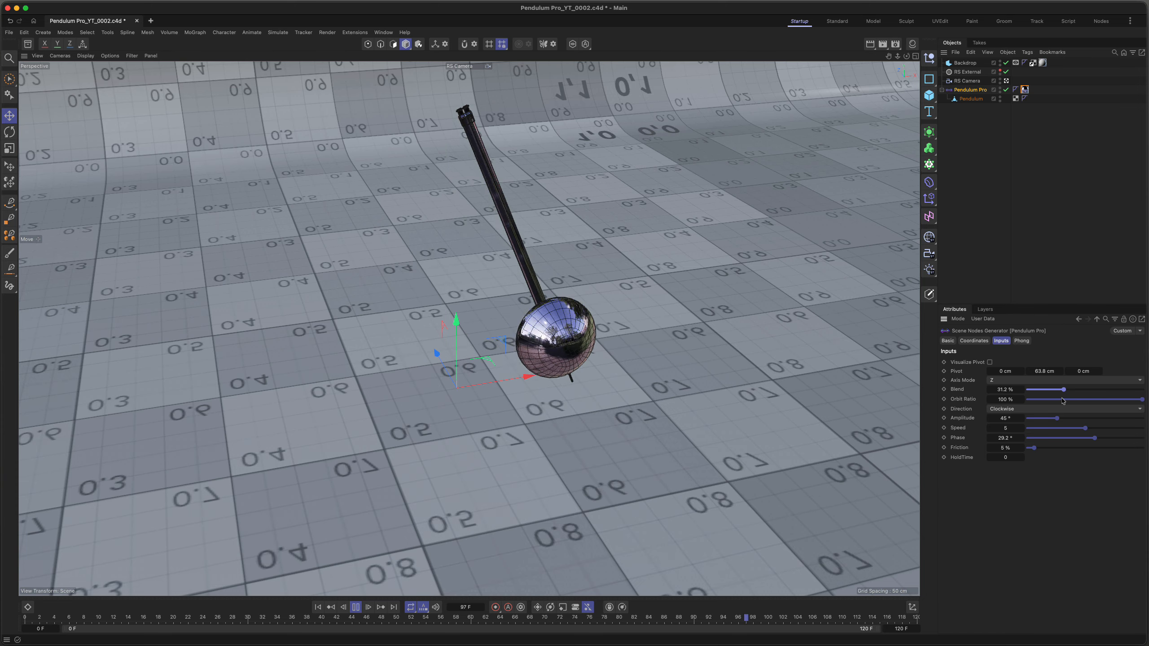
{"action": "left_click", "coordinate": [1014, 409]}
{"action": "left_click", "coordinate": [1012, 431]}
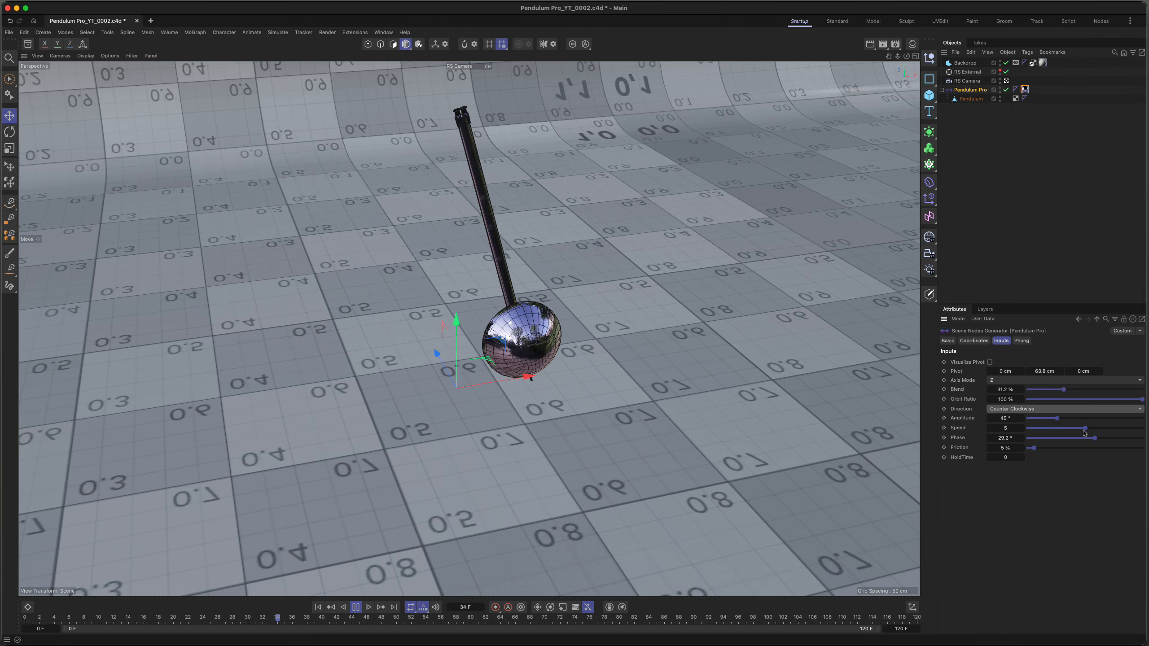
Set the Speed to 3.79 and the Phase to -37.7°, and stop the animation at the first frame
{"action": "left_click_drag", "start_coordinate": [1085, 428], "coordinate": [1073, 437]}
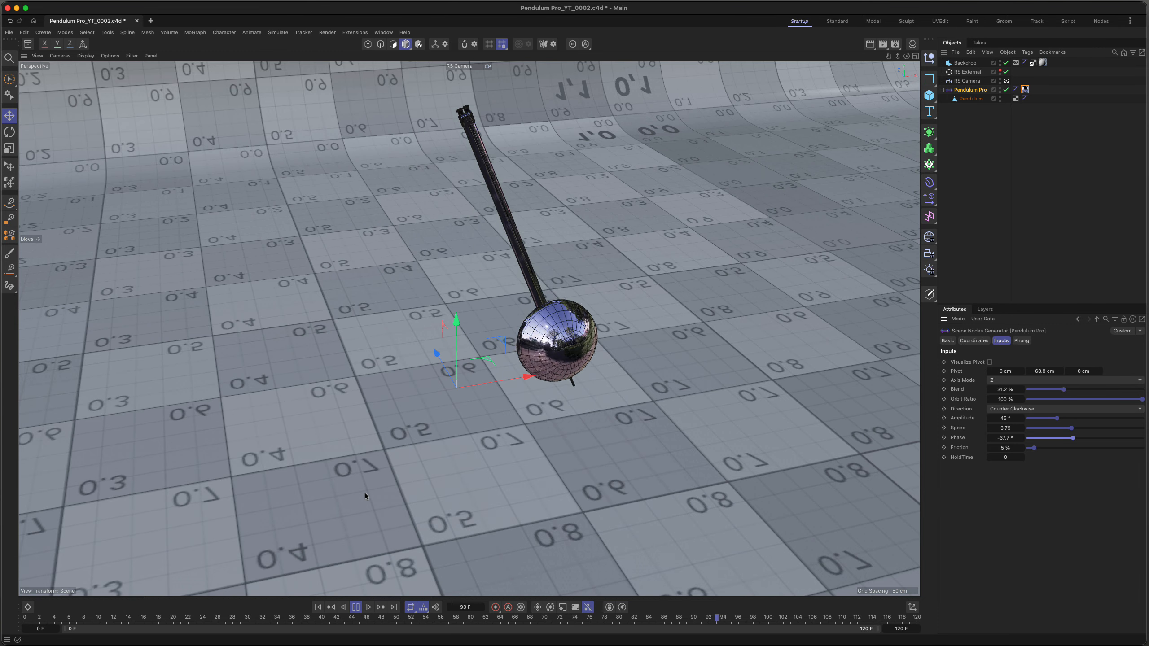
{"action": "left_click", "coordinate": [357, 608]}
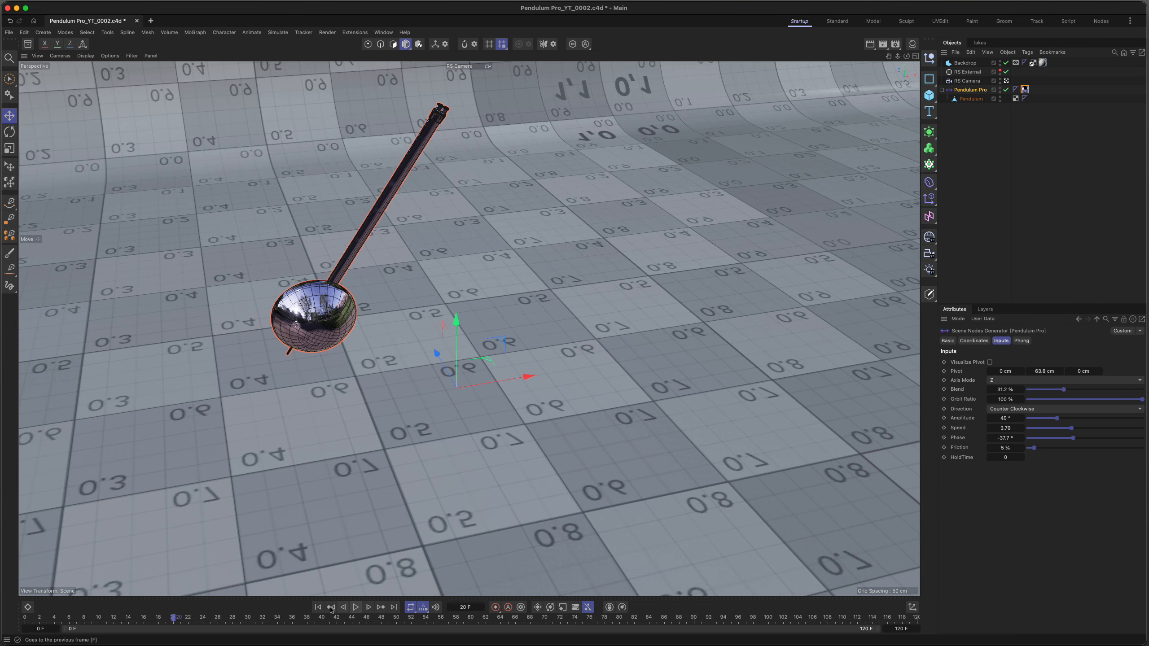
{"action": "left_click", "coordinate": [319, 608]}
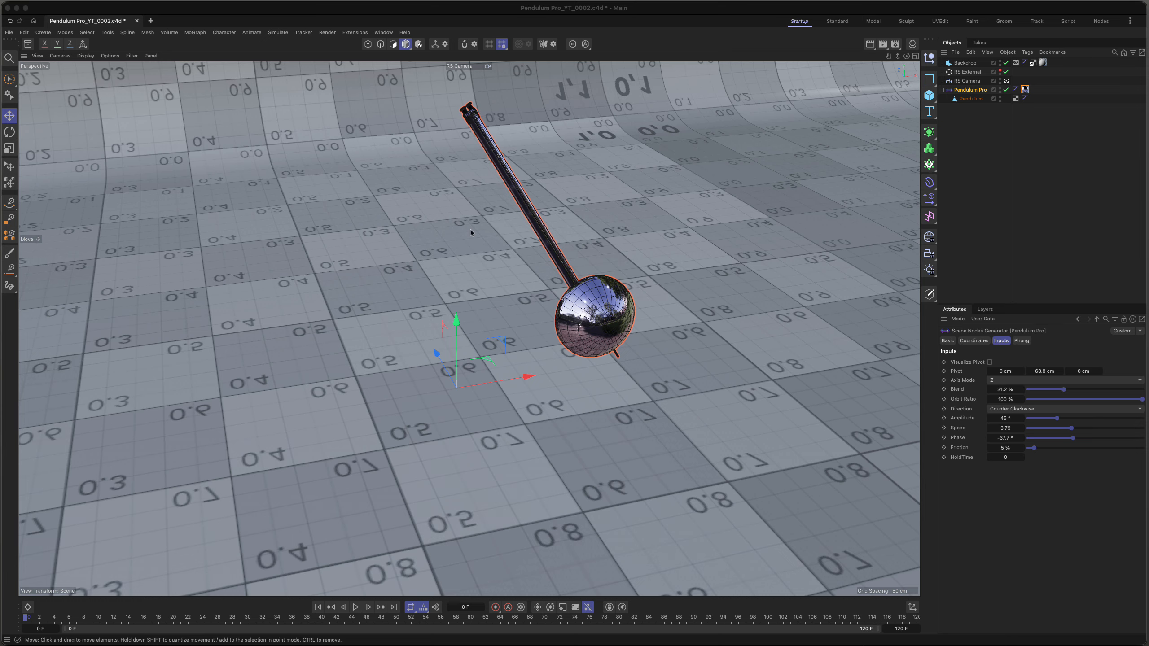